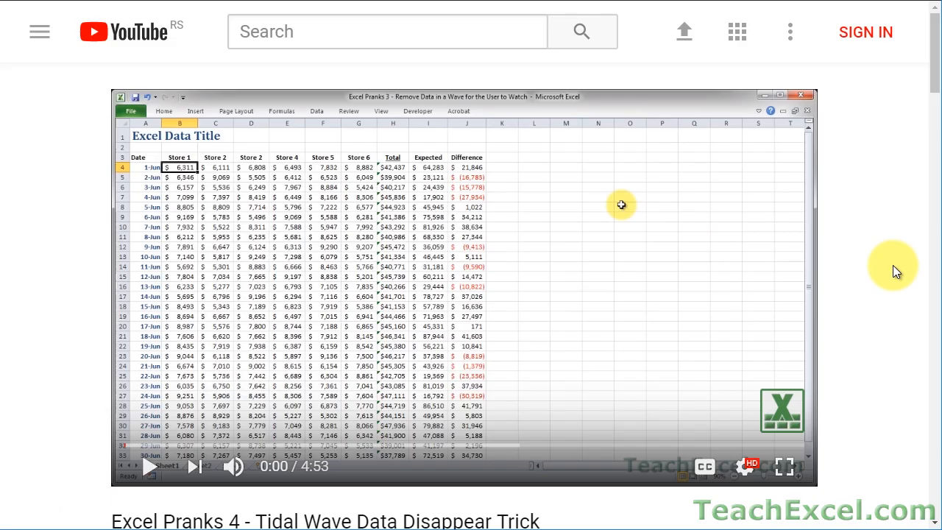
Like the Excel Pranks 4 video and subscribe to TeachExcel with notifications enabled.
scroll(893, 265, down, 5)
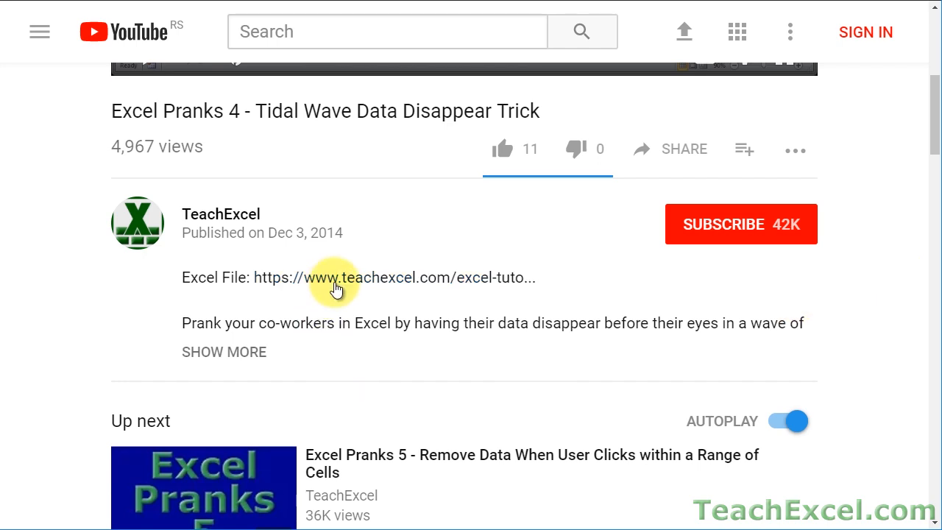
click(337, 287)
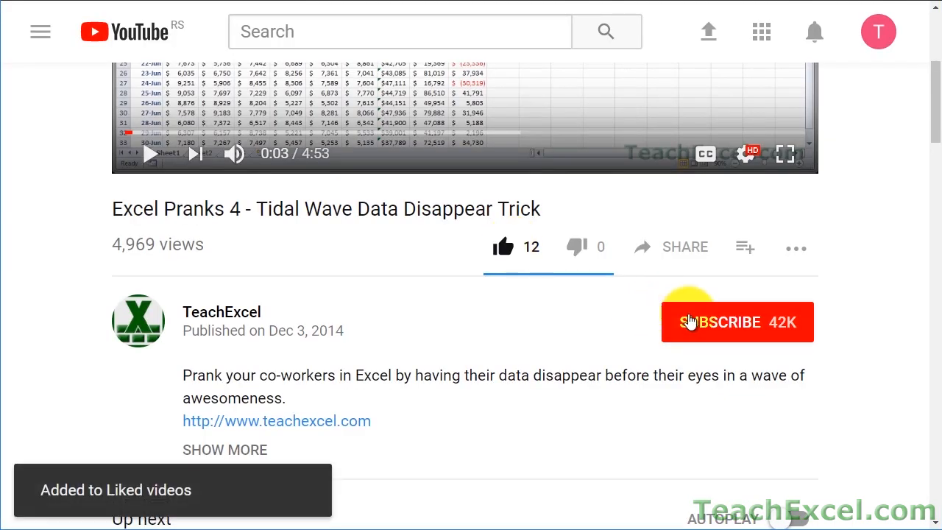
click(676, 320)
click(801, 328)
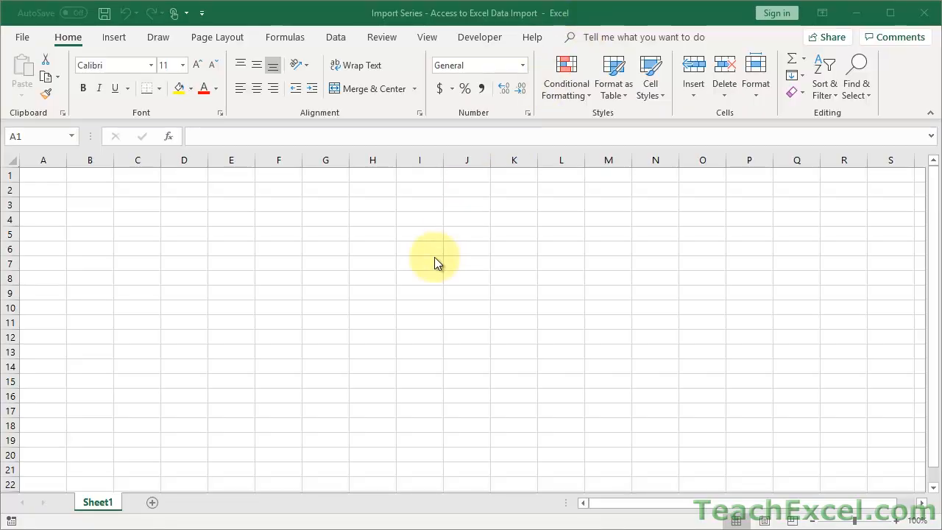
Switch from the blank Excel workbook to Microsoft Access via the taskbar.
click(270, 529)
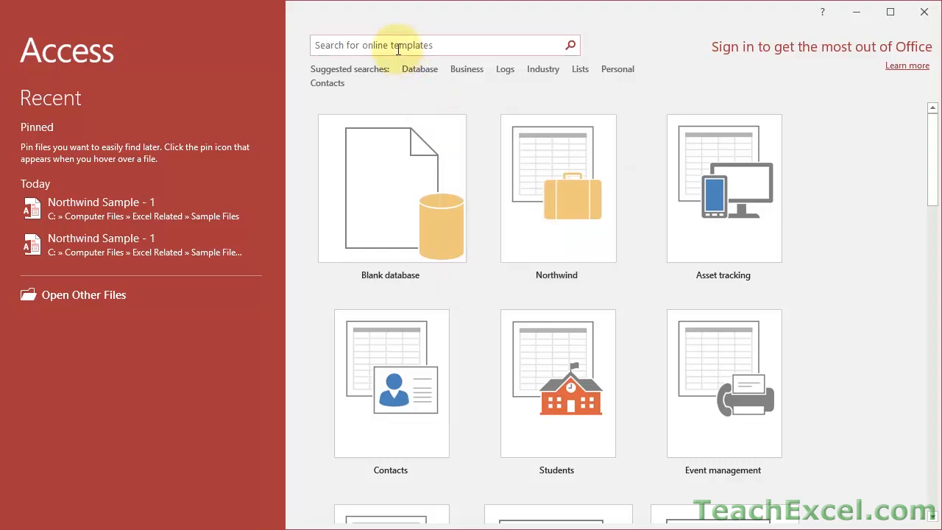
Search the online templates for 'northwind' and open the Northwind template.
click(397, 47)
text(northwind)
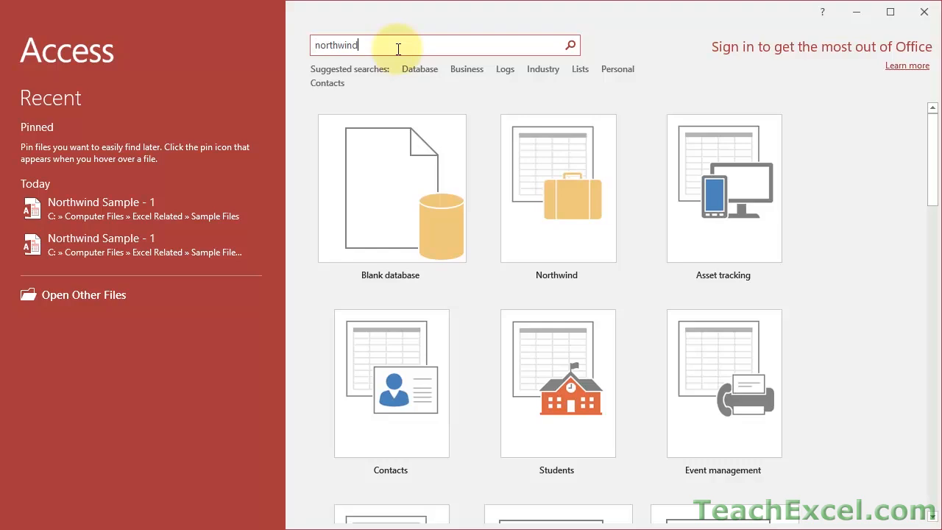
key(Return)
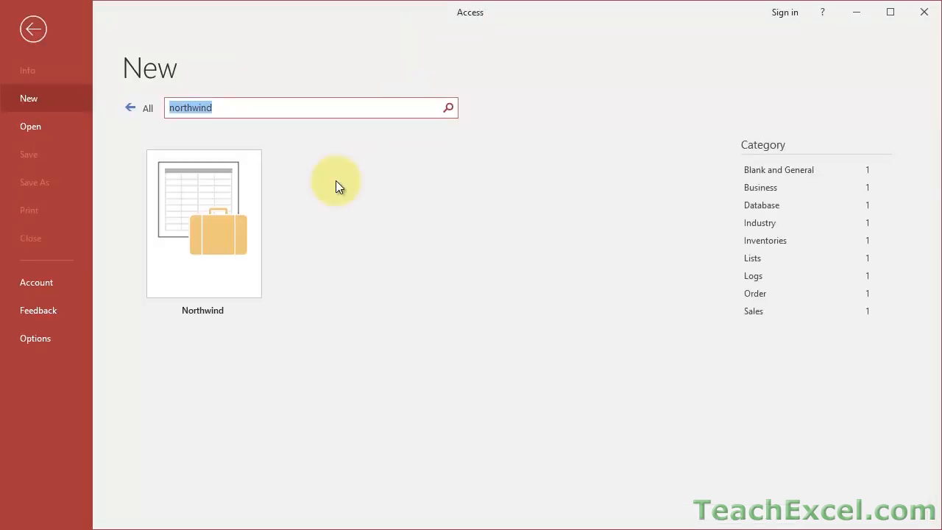
click(189, 207)
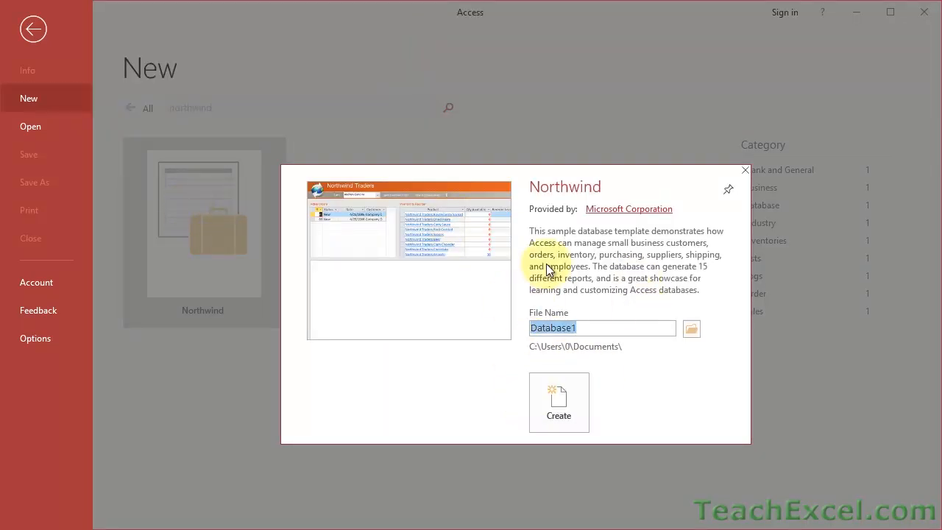
Name the new database file 'Northwind - Test Database'.
text(Test)
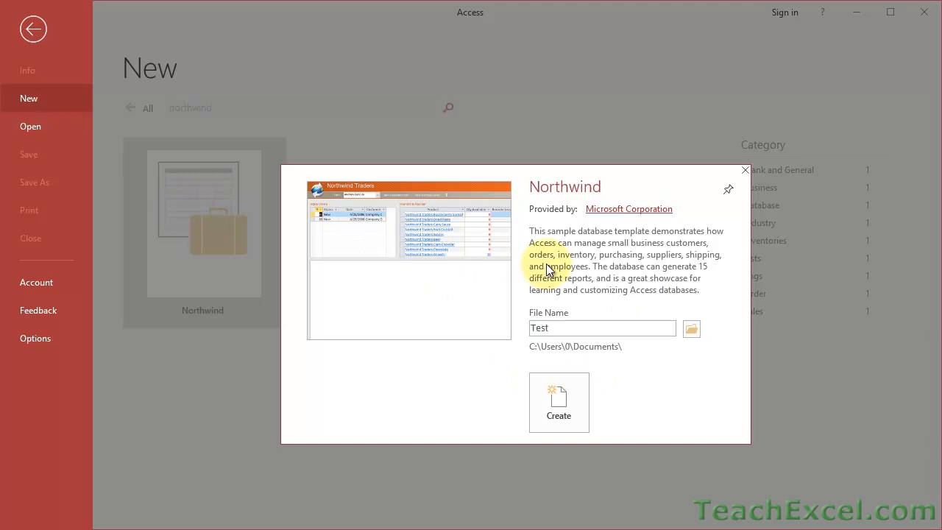
text( Database)
key(Home)
text(Northwind -)
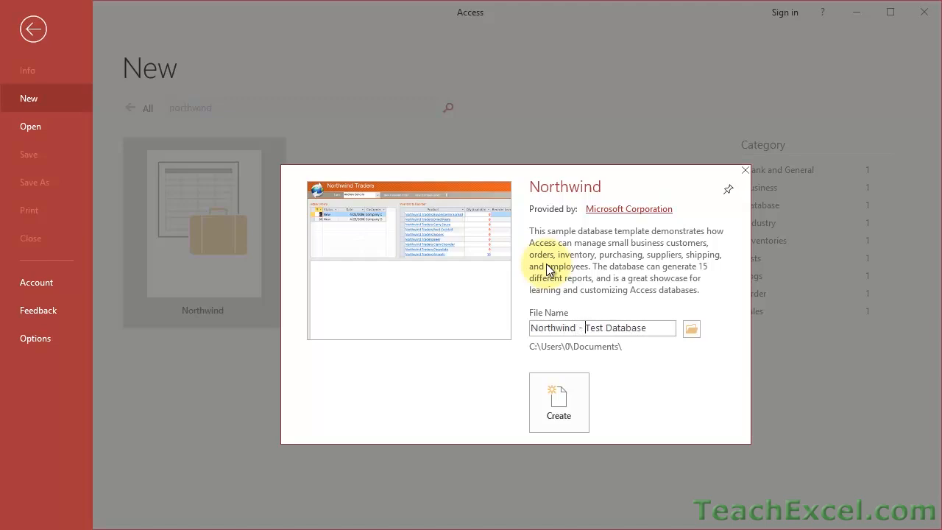
Keep Sample Files as the location and create the Northwind - Test Database.
click(696, 329)
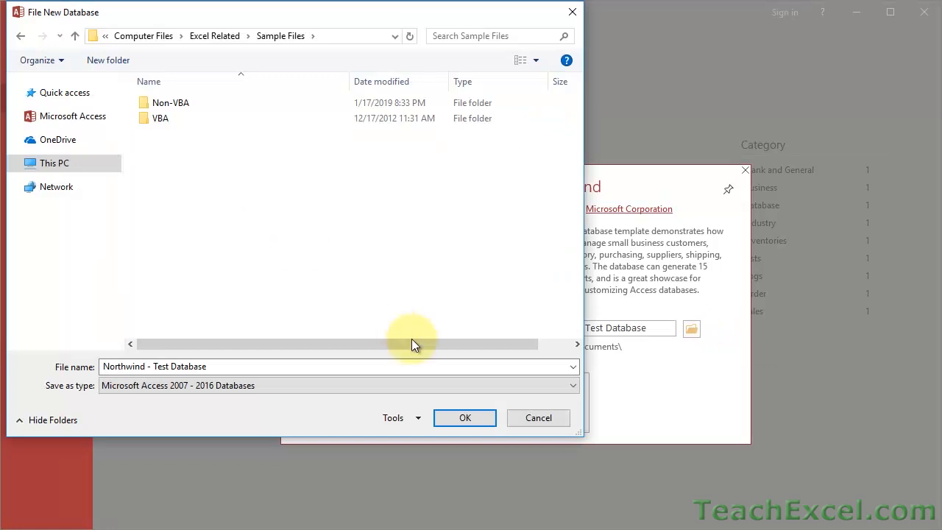
click(446, 418)
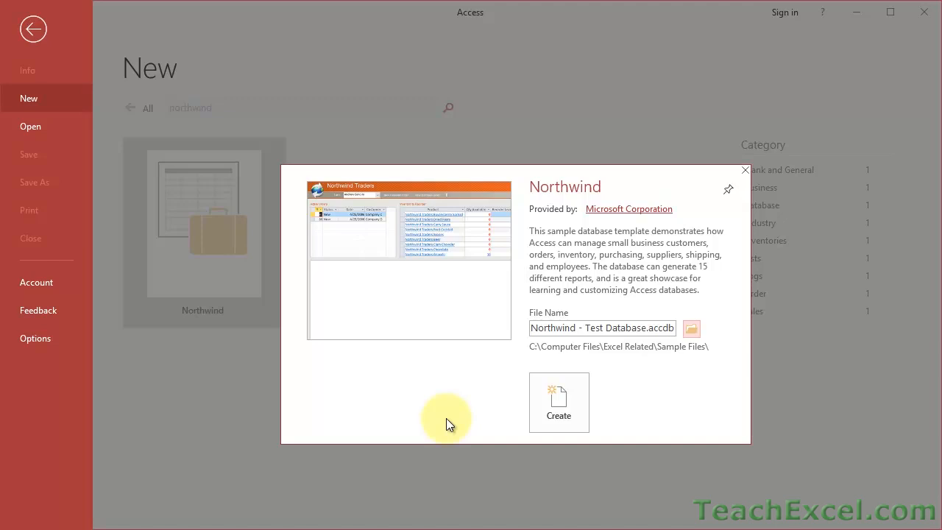
click(570, 399)
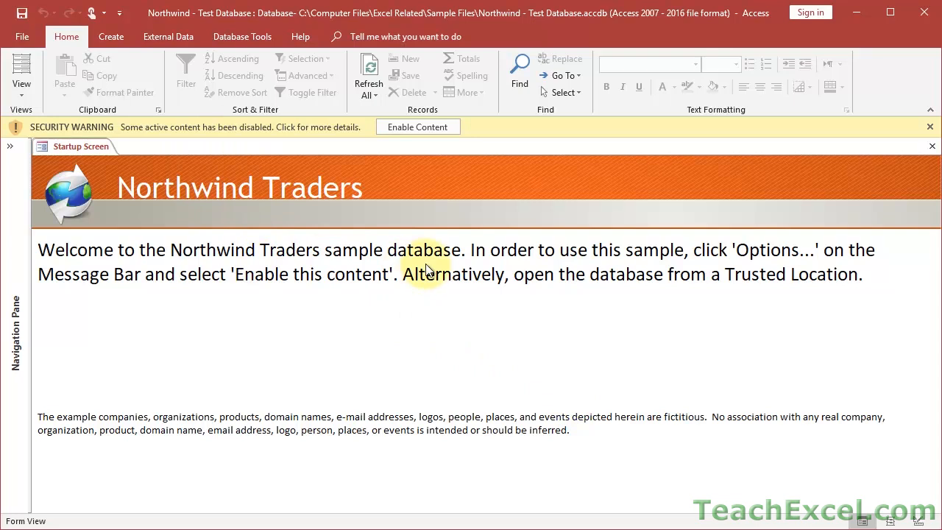
Enable the database content and log in as the default employee to reach Home.
click(399, 129)
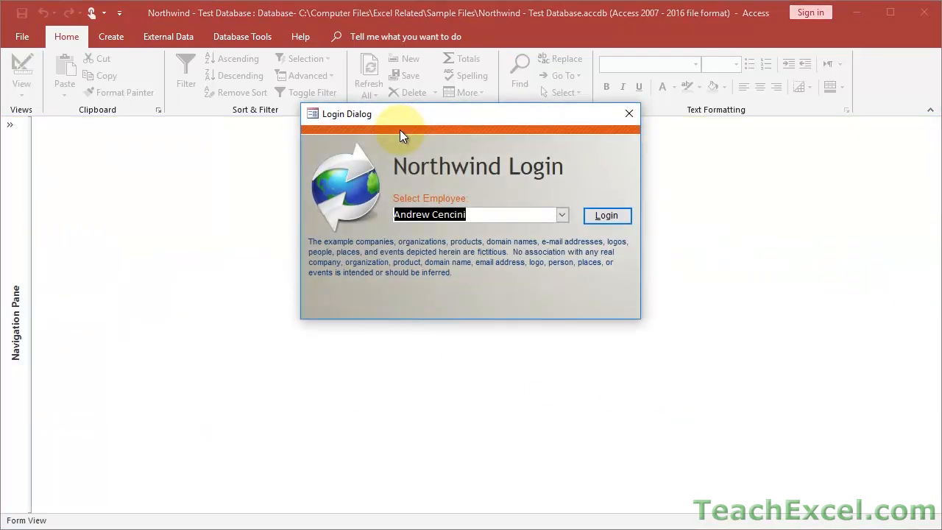
click(561, 216)
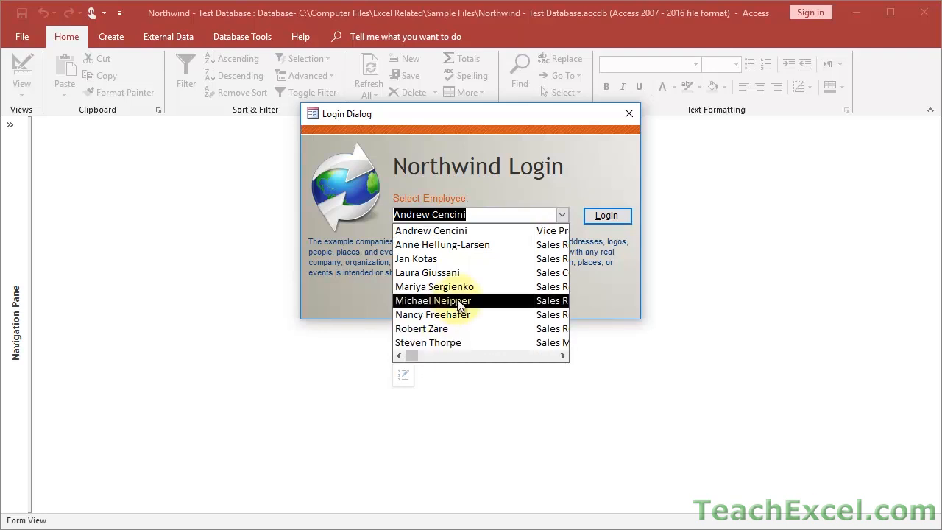
click(589, 180)
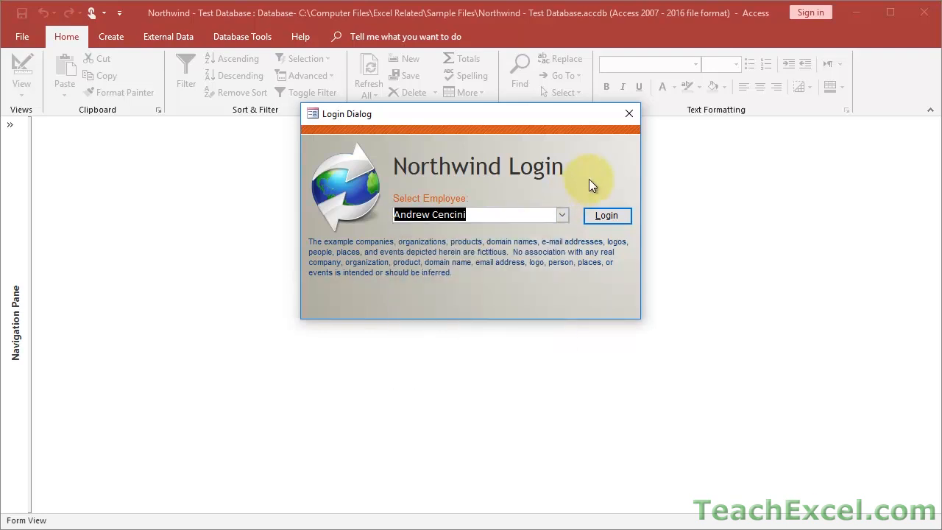
click(603, 215)
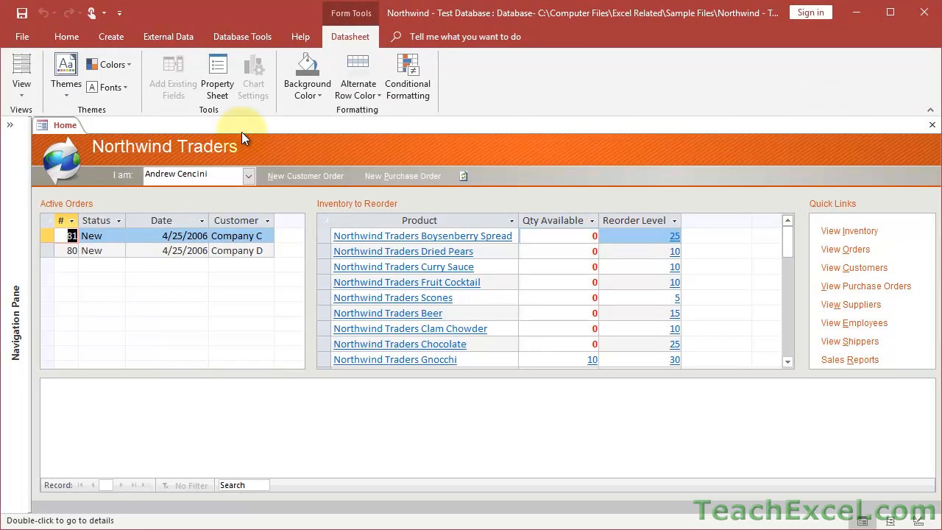
Open the Navigation Pane and briefly expand the Customers & Orders and Suppliers groups.
click(11, 125)
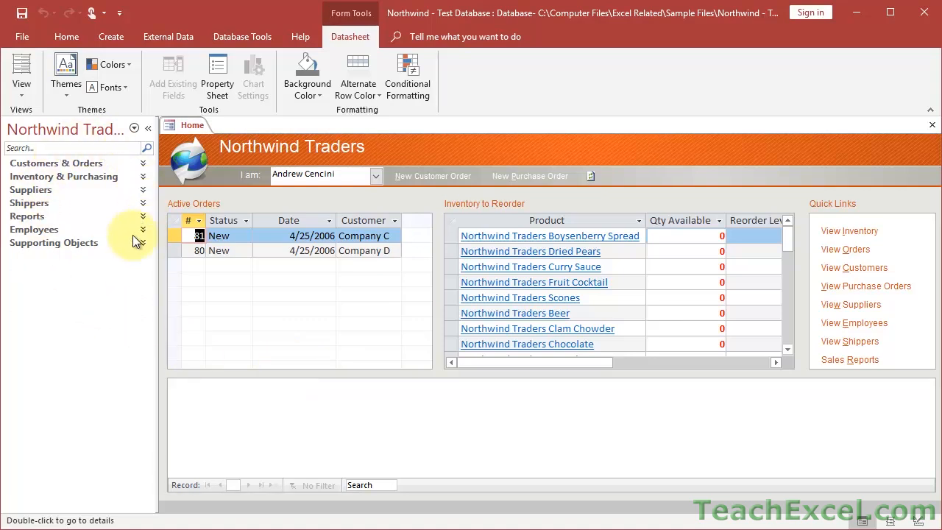
click(142, 165)
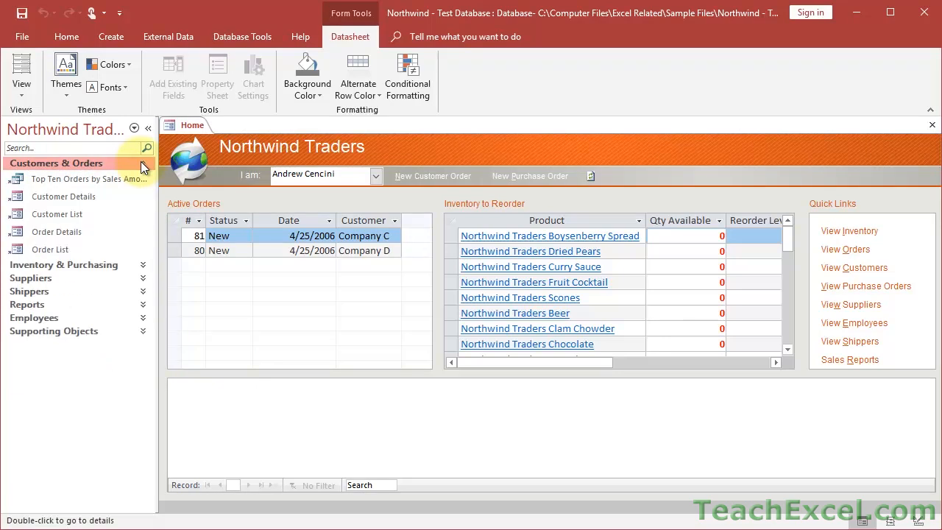
click(142, 164)
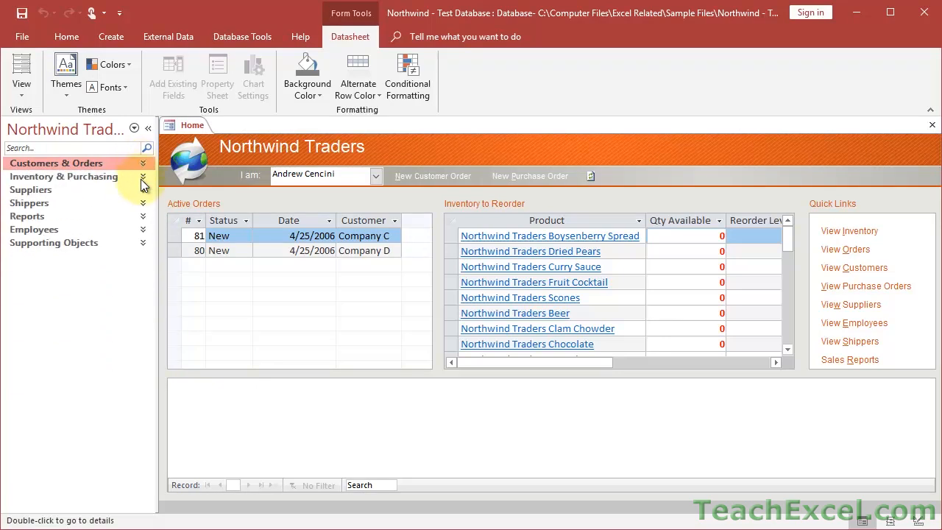
click(142, 190)
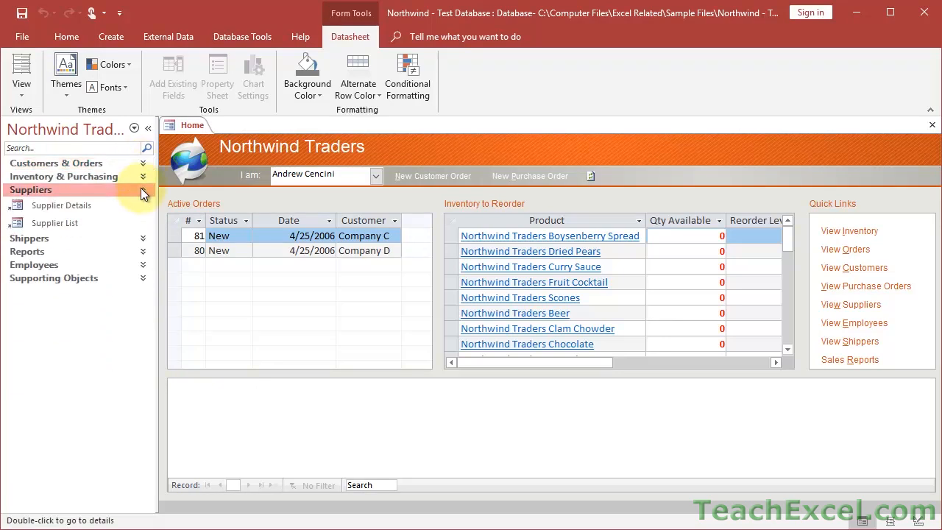
click(141, 190)
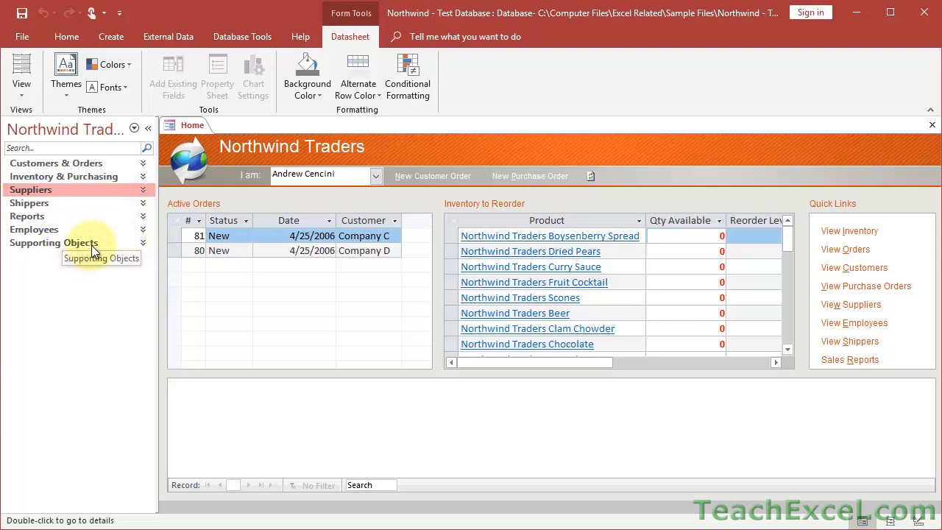
Expand the Supporting Objects group and scroll through its tables and queries.
click(141, 243)
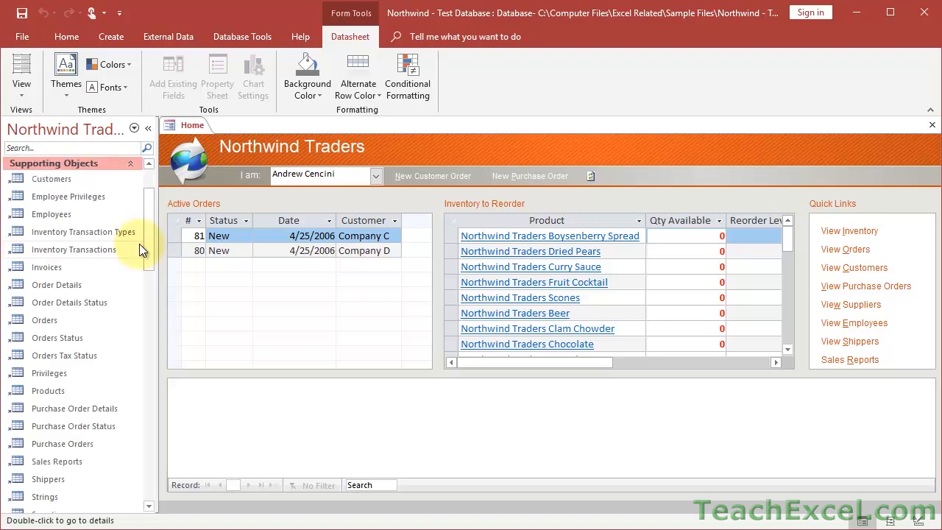
mouse_move(150, 224)
mouse_down()
mouse_move(150, 463)
mouse_move(144, 273)
mouse_move(156, 221)
mouse_up()
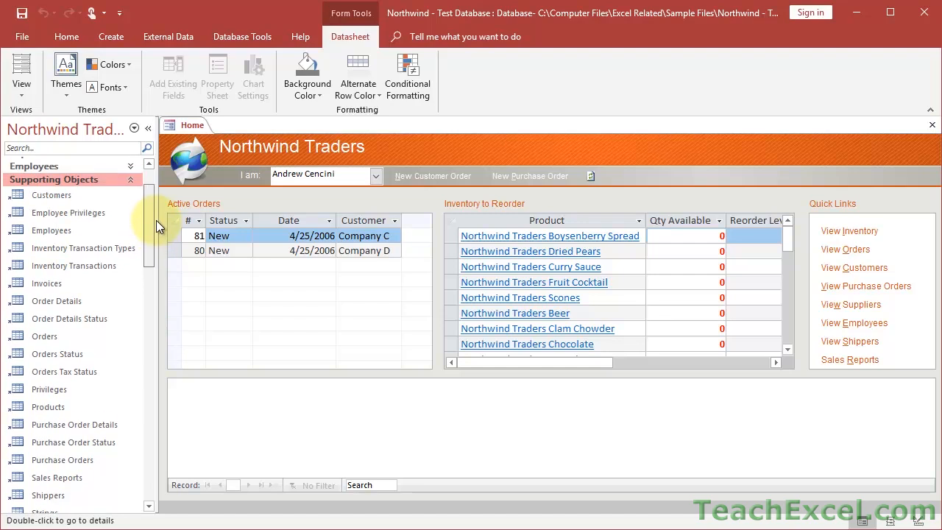
scroll(64, 385, down, 4)
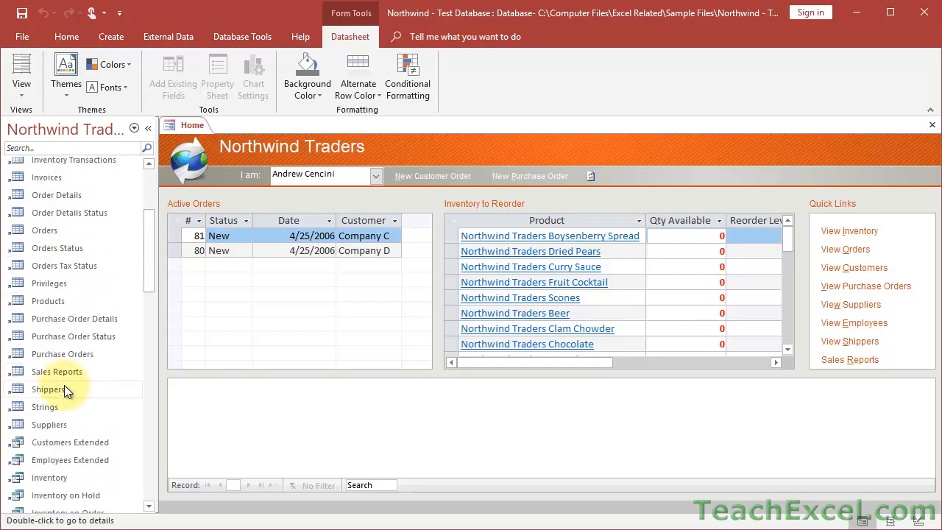
scroll(64, 385, down, 2)
scroll(64, 385, up, 10)
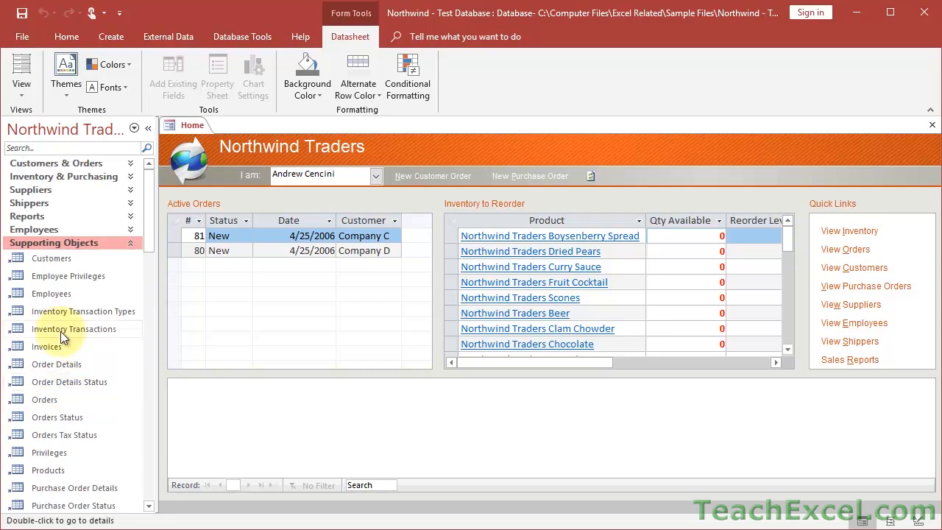
Open the Customers table in Access.
double_click(42, 258)
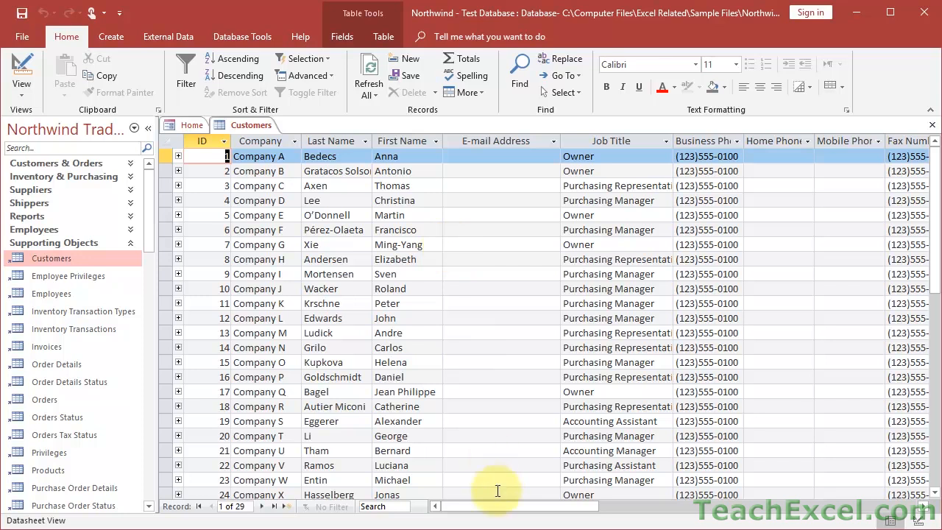
drag(501, 506, 462, 480)
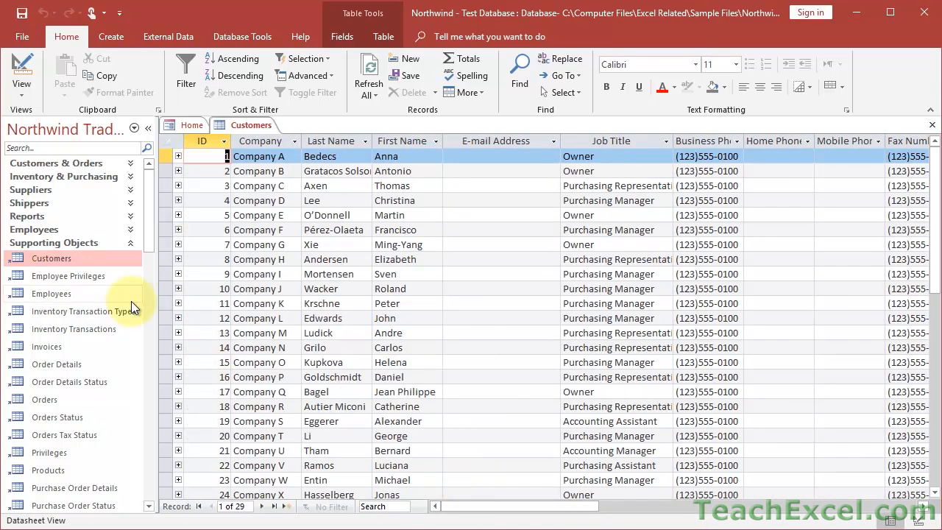
drag(147, 199, 150, 279)
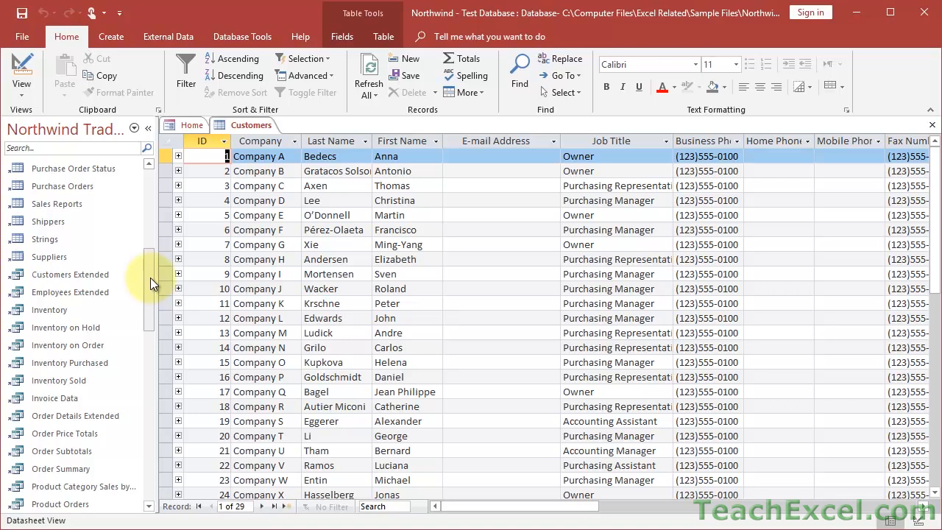
Open the Customers Extended query (29 records), then return to the Excel workbook.
double_click(58, 277)
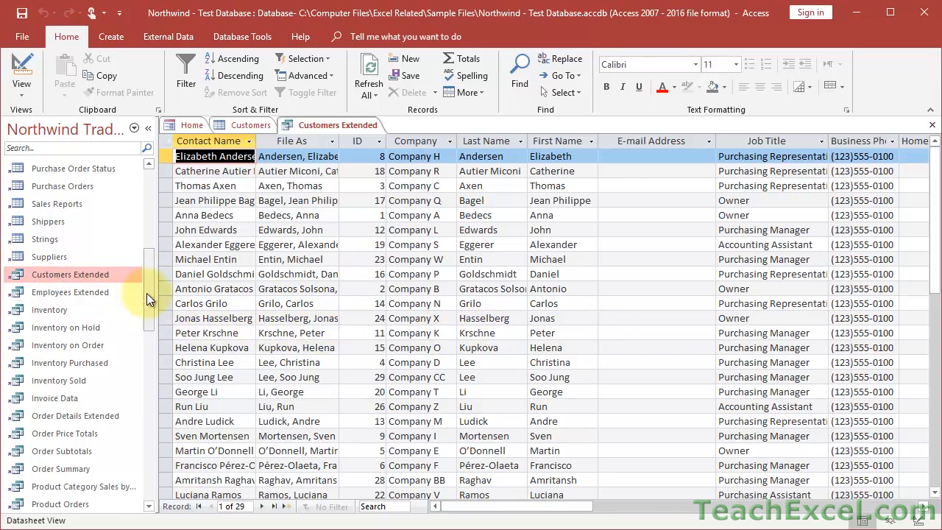
drag(150, 294, 146, 206)
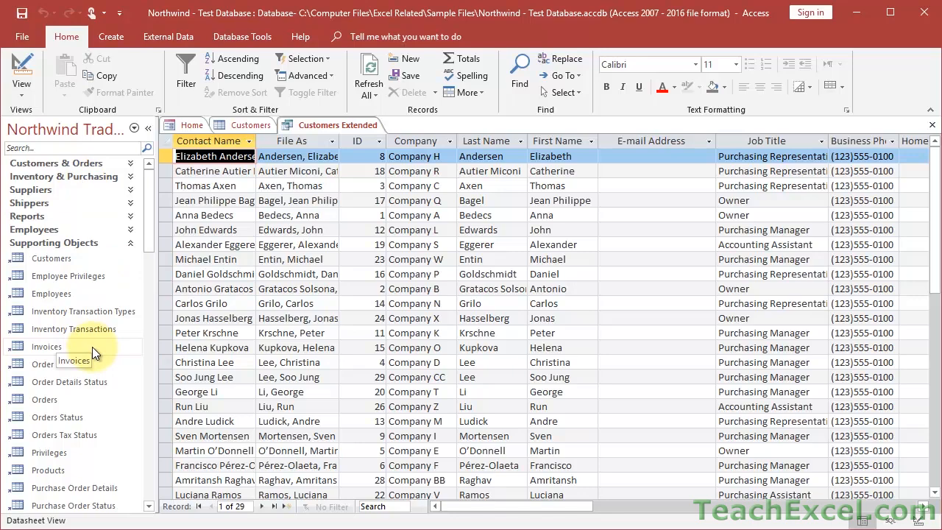
key(alt+Tab)
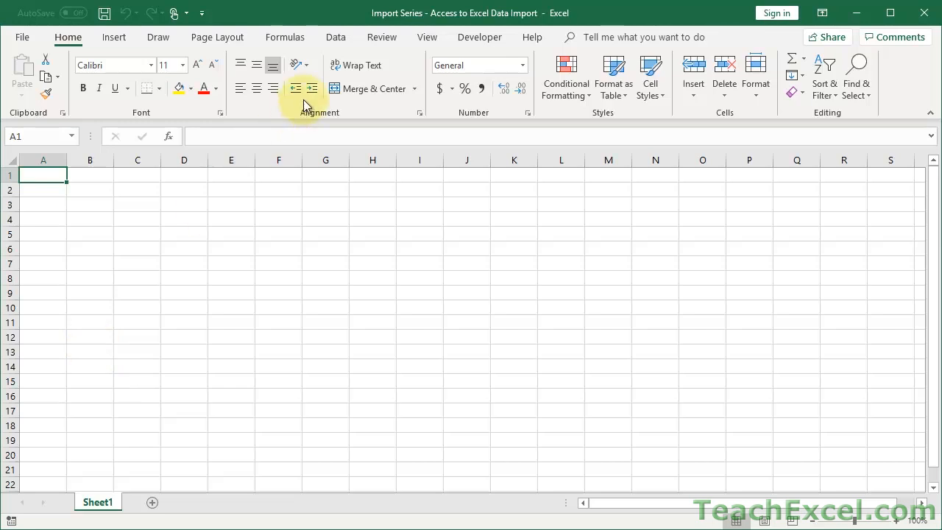
Start a Get Data import From Database > From Microsoft Access Database.
click(335, 40)
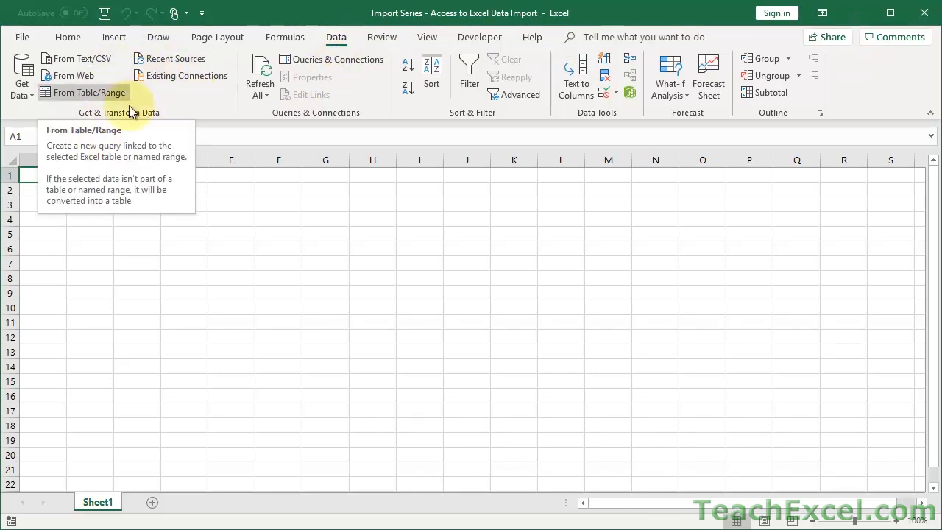
click(24, 89)
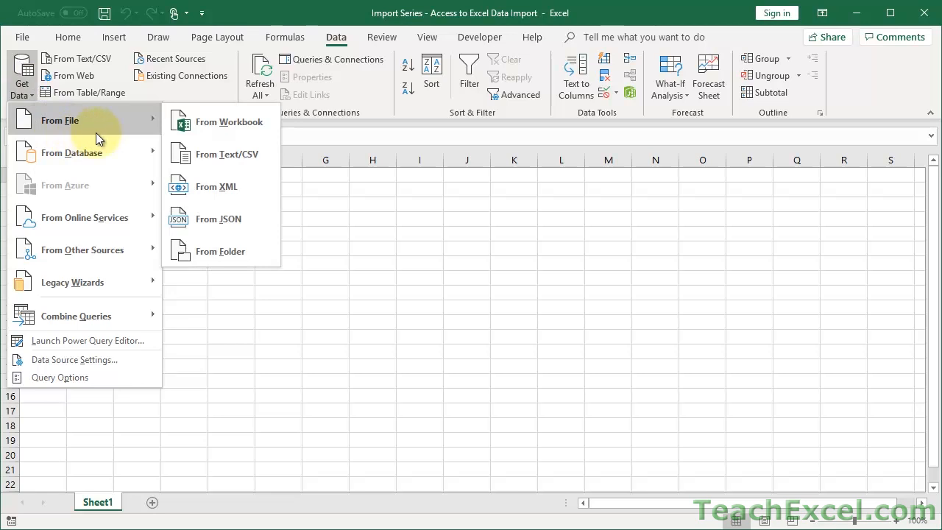
mouse_move(133, 160)
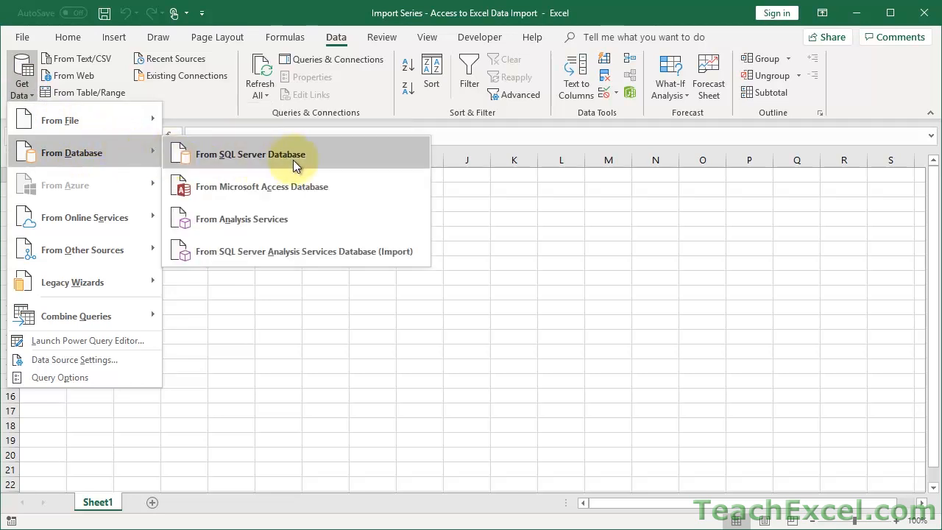
click(335, 193)
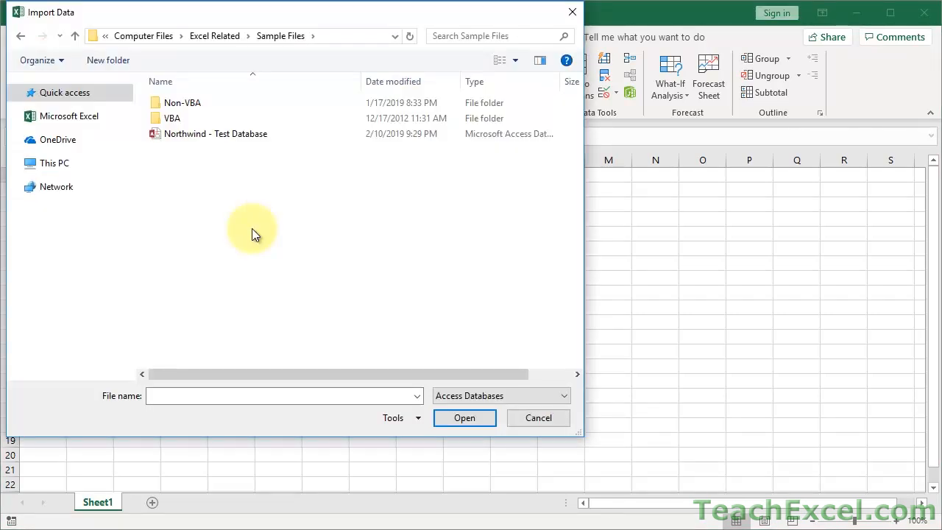
Try importing Northwind - Test Database, which fails because the file is in use.
click(209, 135)
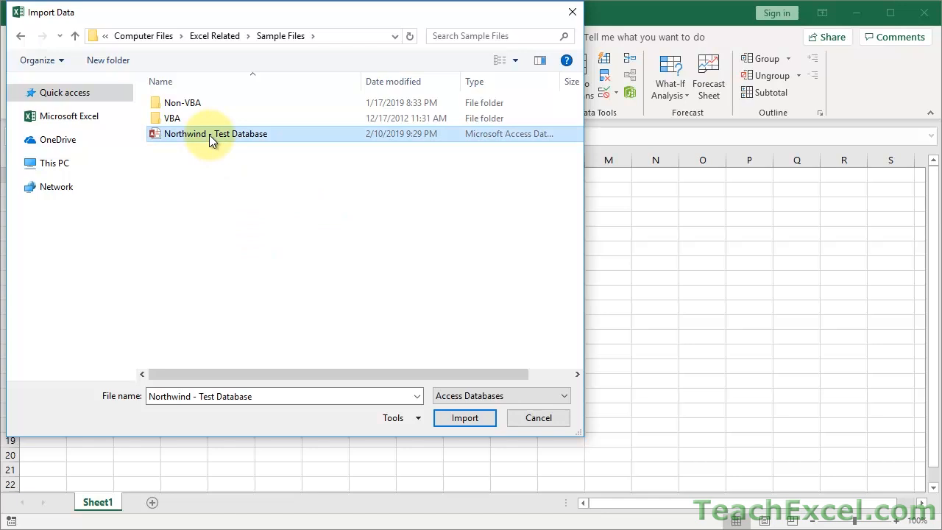
click(446, 418)
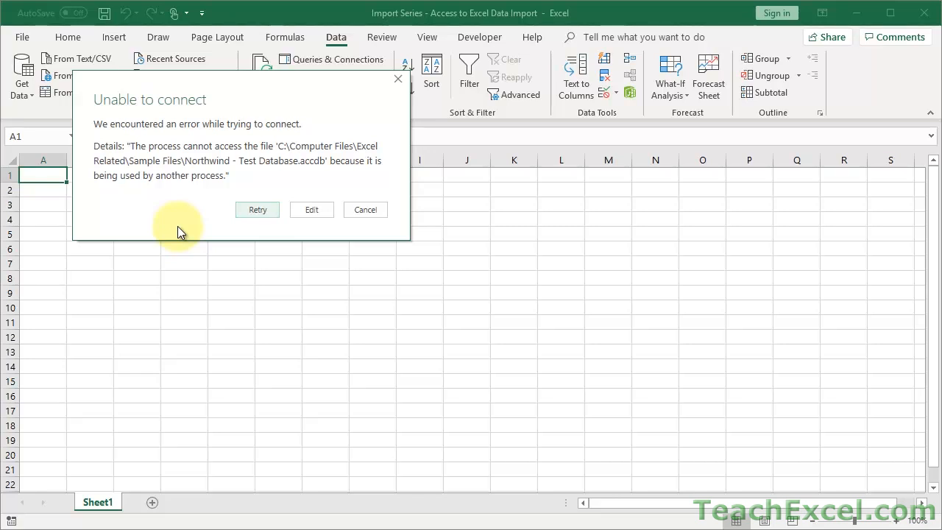
Close Access to release the database file and retry the connection.
key(alt+Tab)
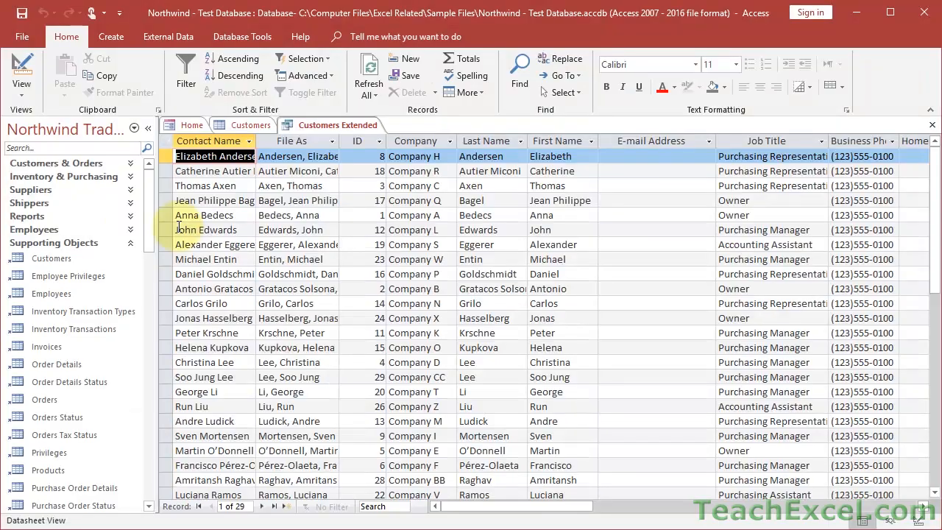
click(923, 15)
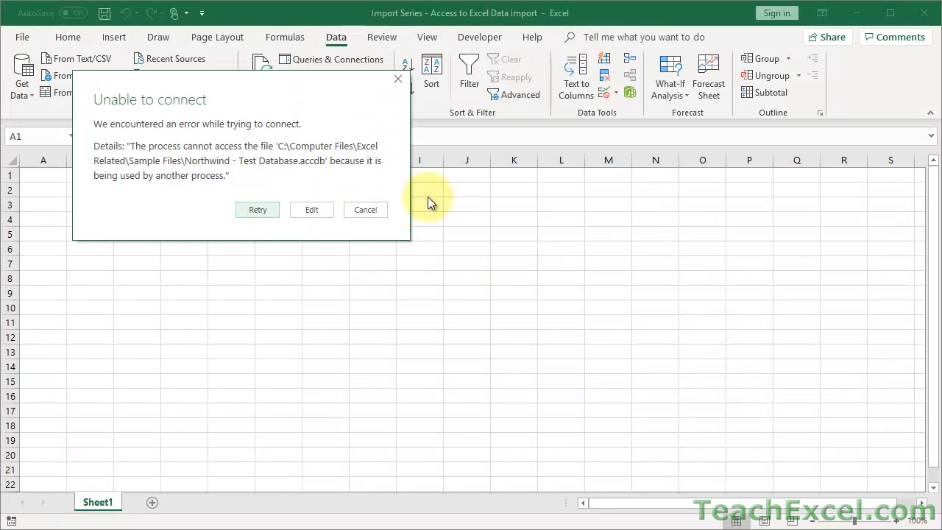
click(251, 211)
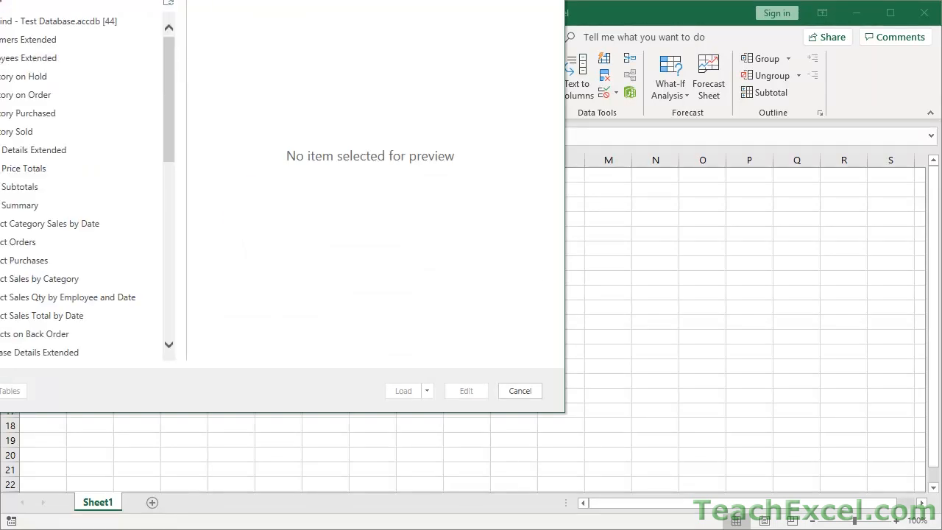
In the Navigator, compare the Customers Extended and Customers previews, then open Customers Extended in Power Query.
drag(148, 0, 327, 22)
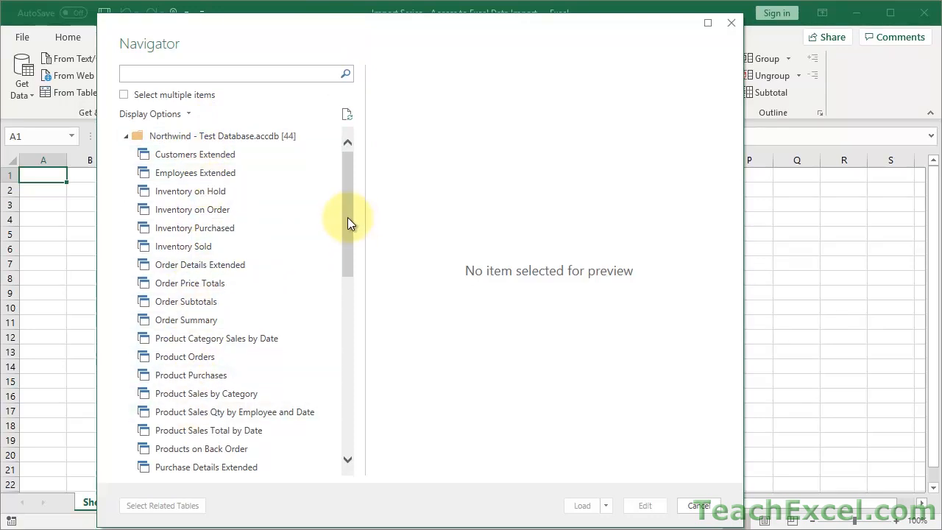
click(209, 156)
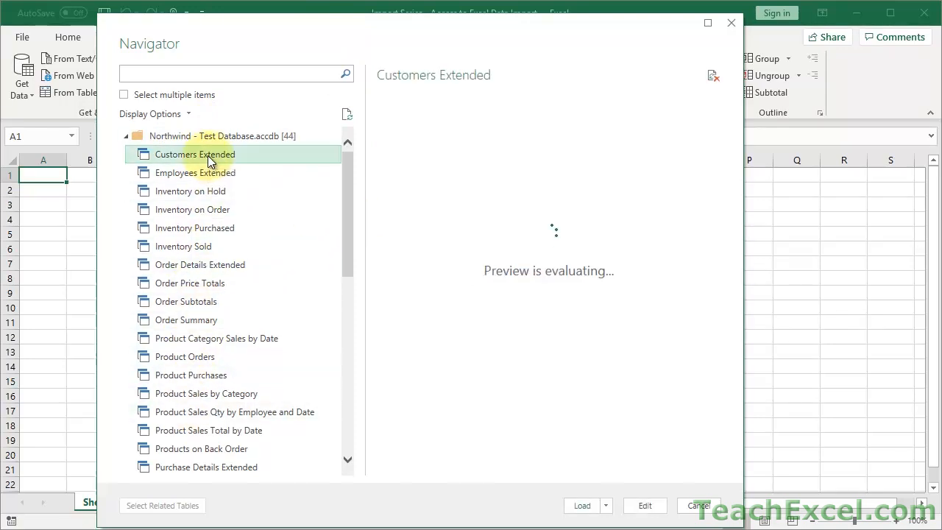
drag(345, 186, 352, 317)
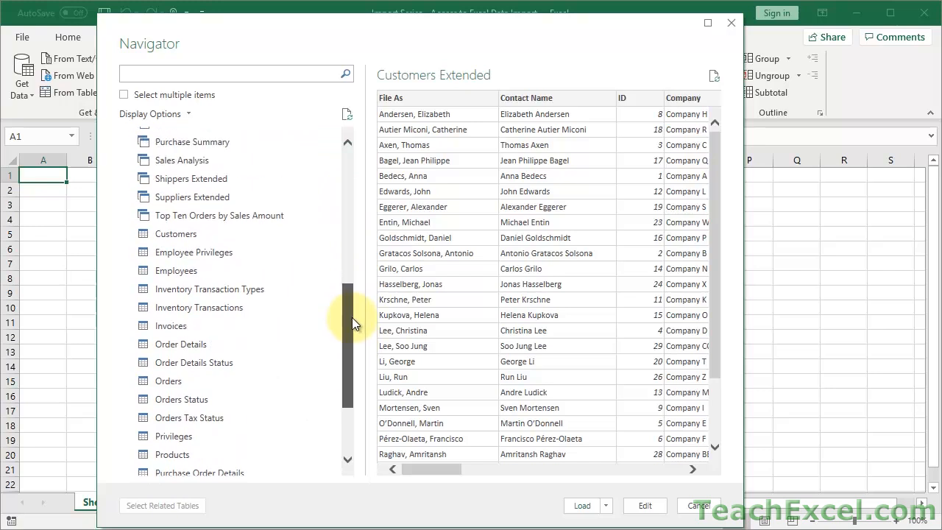
click(187, 238)
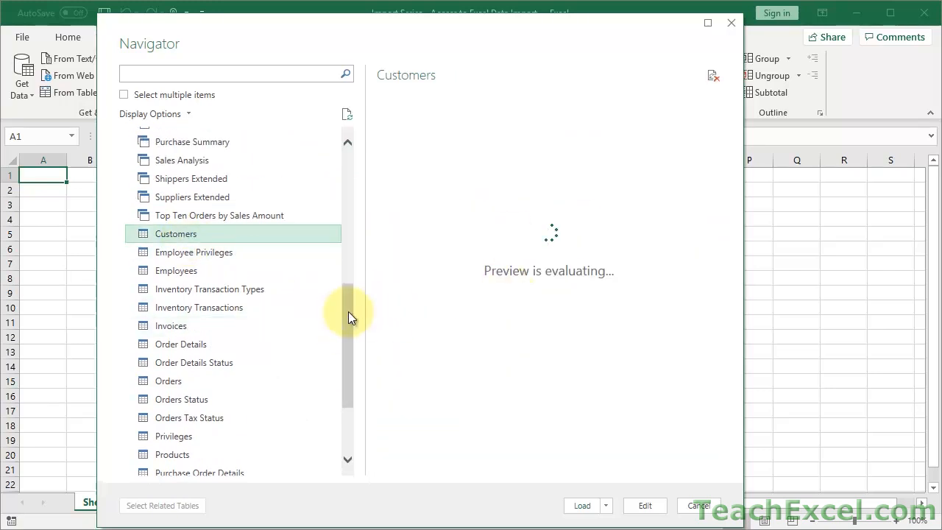
drag(345, 312, 348, 165)
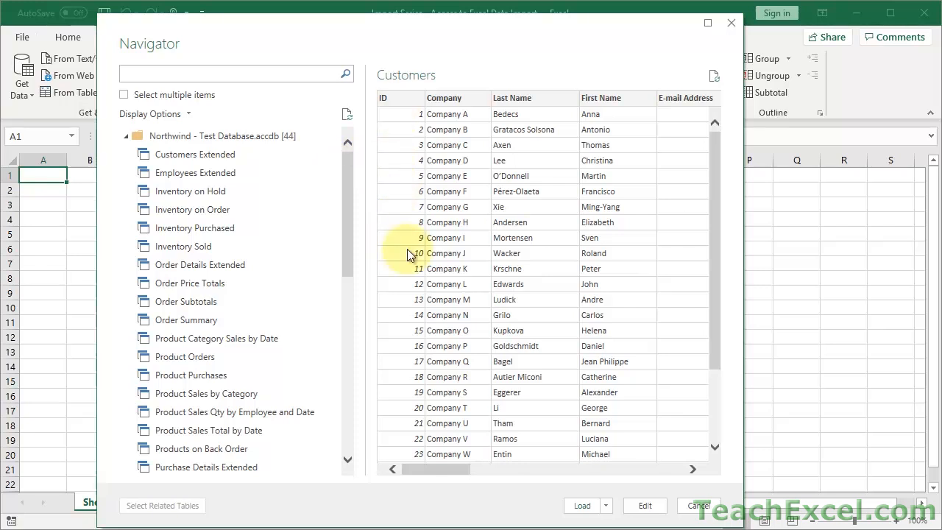
click(189, 153)
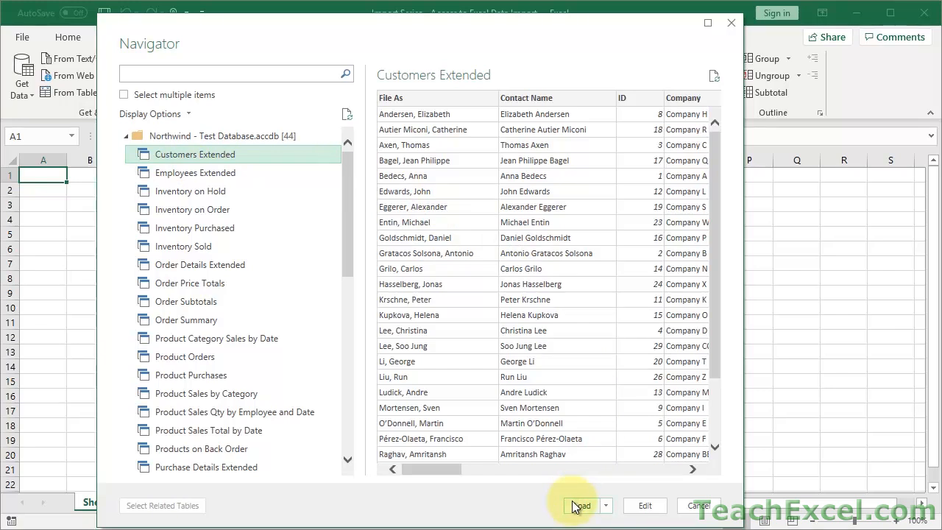
click(650, 506)
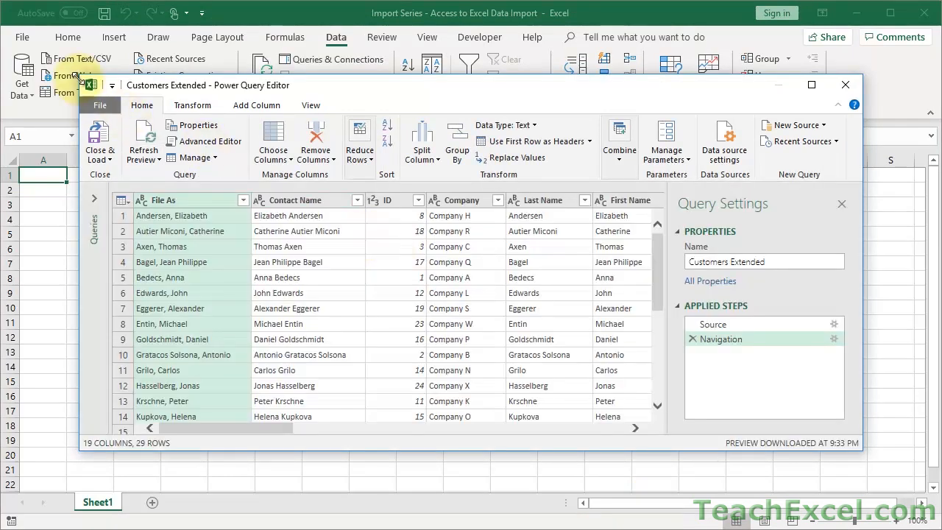
Enlarge the Power Query Editor, scroll right through the 19 columns and select the Notes column.
drag(79, 75, 30, 24)
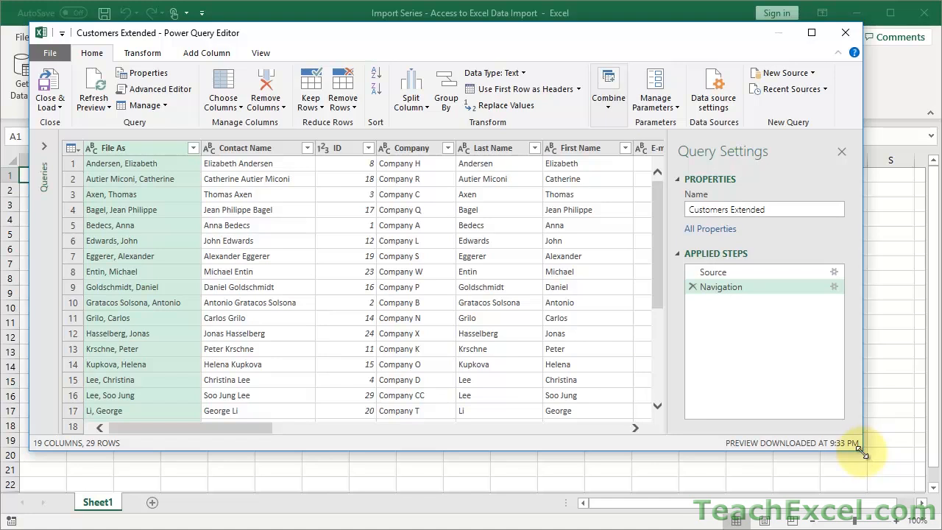
drag(861, 450, 906, 499)
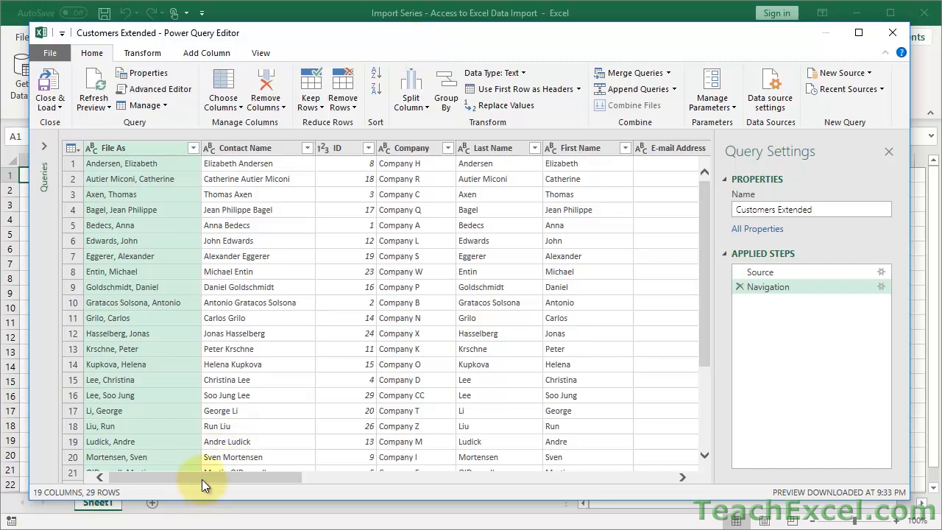
drag(202, 479, 211, 479)
drag(282, 478, 466, 483)
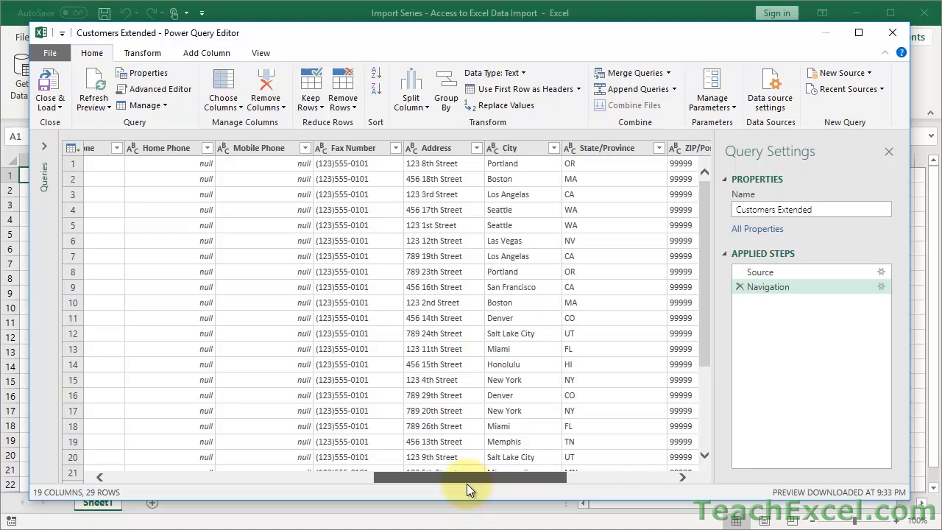
drag(467, 484, 626, 477)
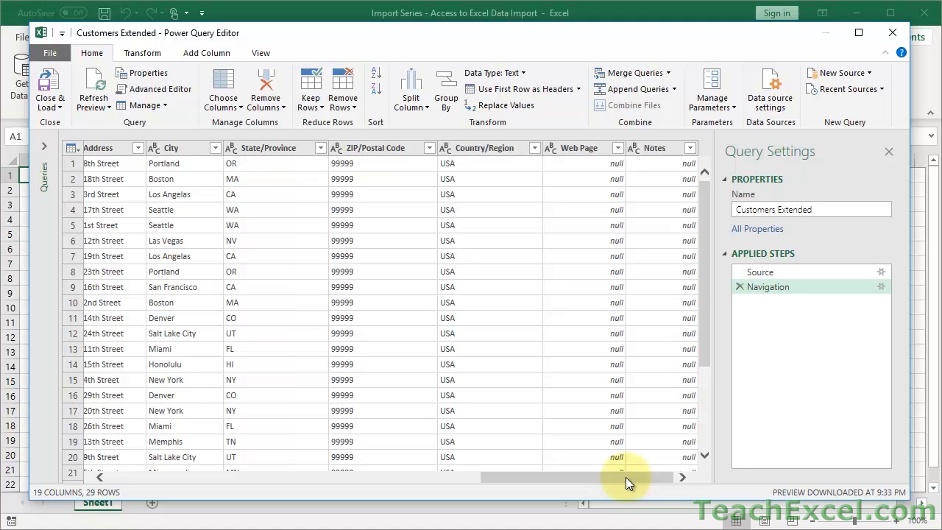
click(650, 147)
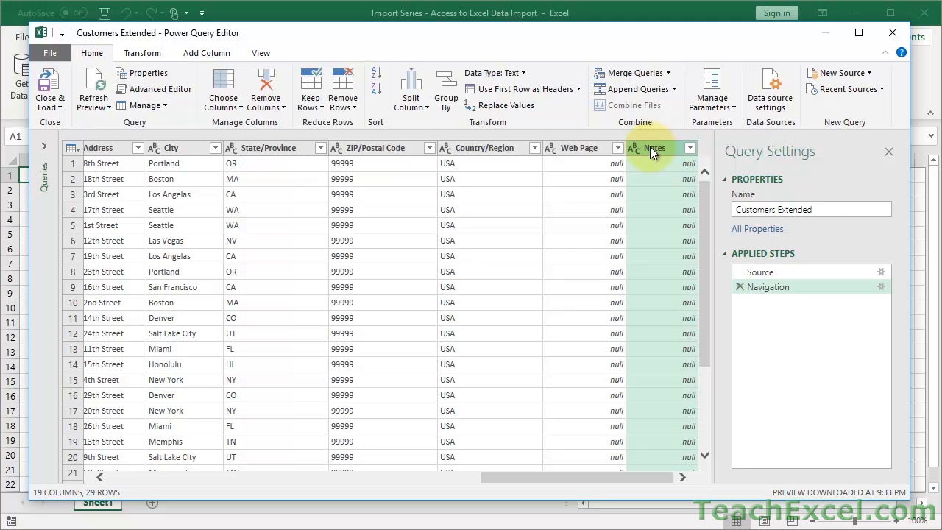
Remove the Notes, Web Page and File As columns through their header context menus.
right_click(650, 147)
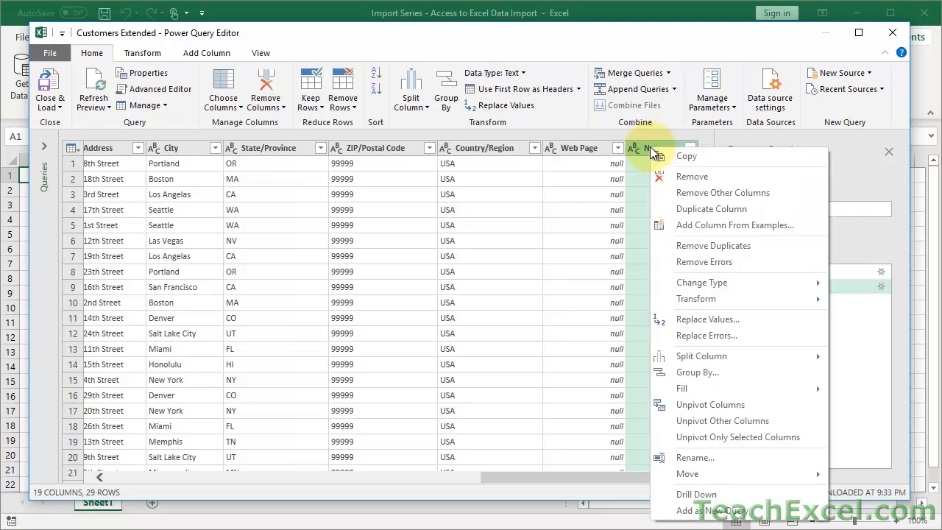
click(672, 176)
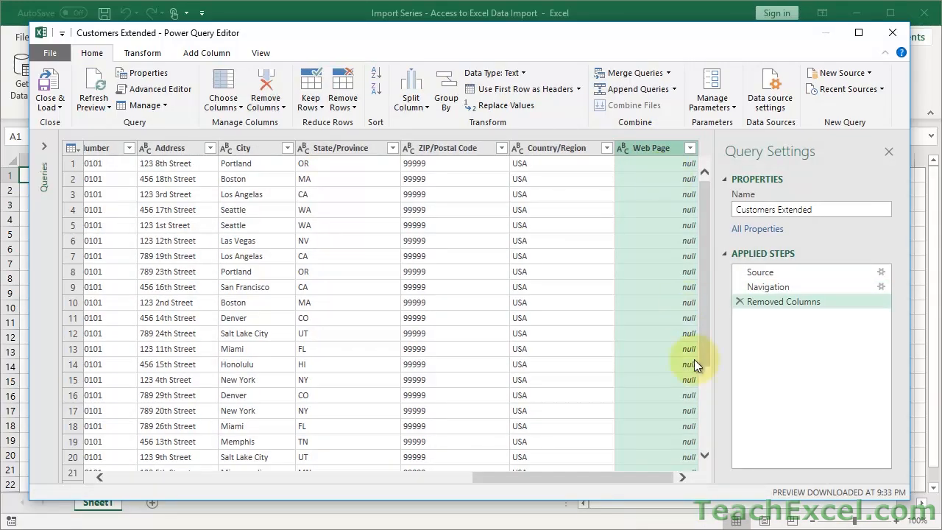
right_click(641, 151)
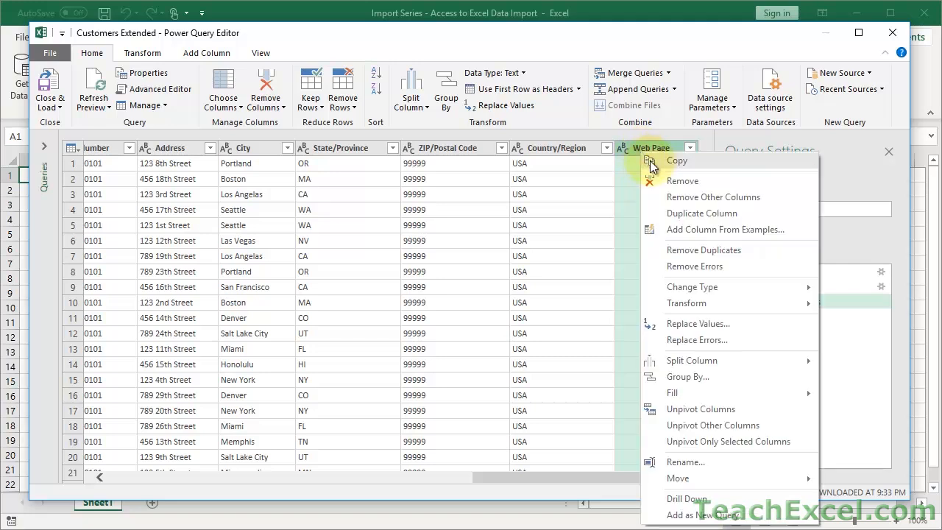
click(671, 181)
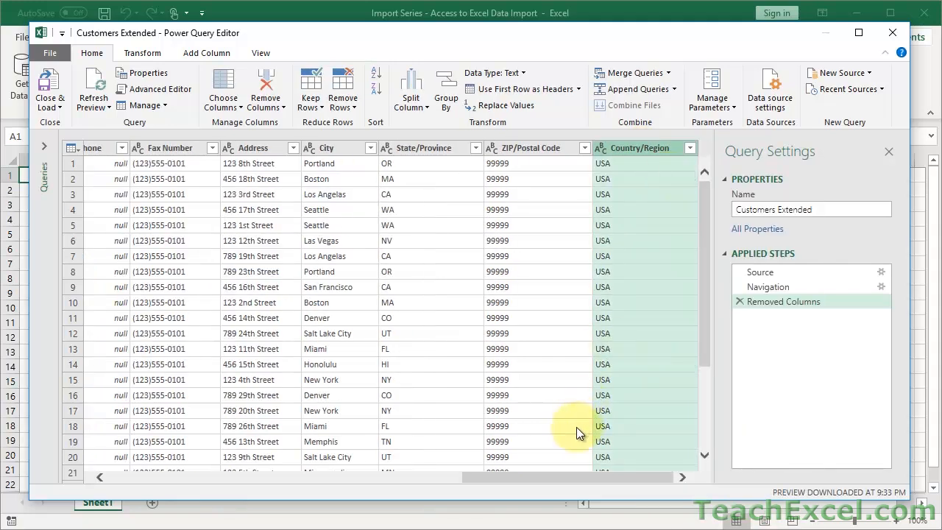
drag(572, 477, 181, 479)
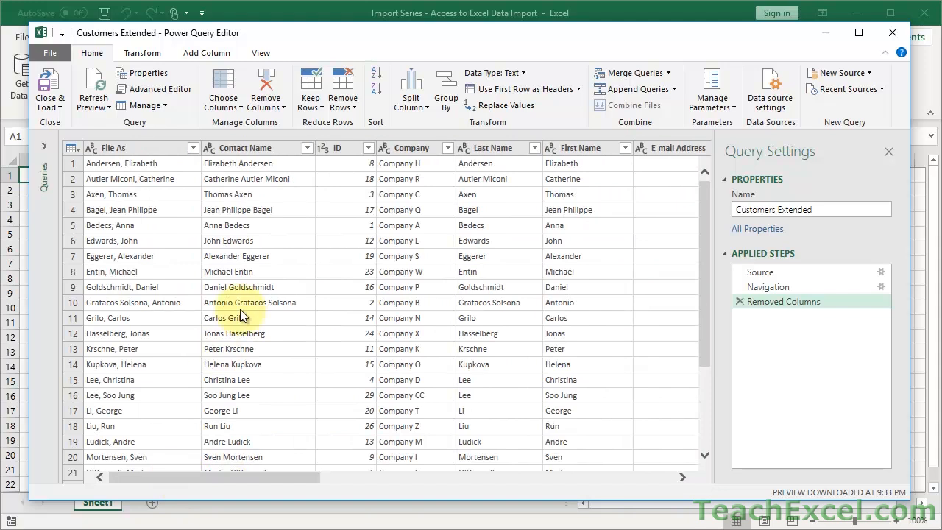
right_click(335, 149)
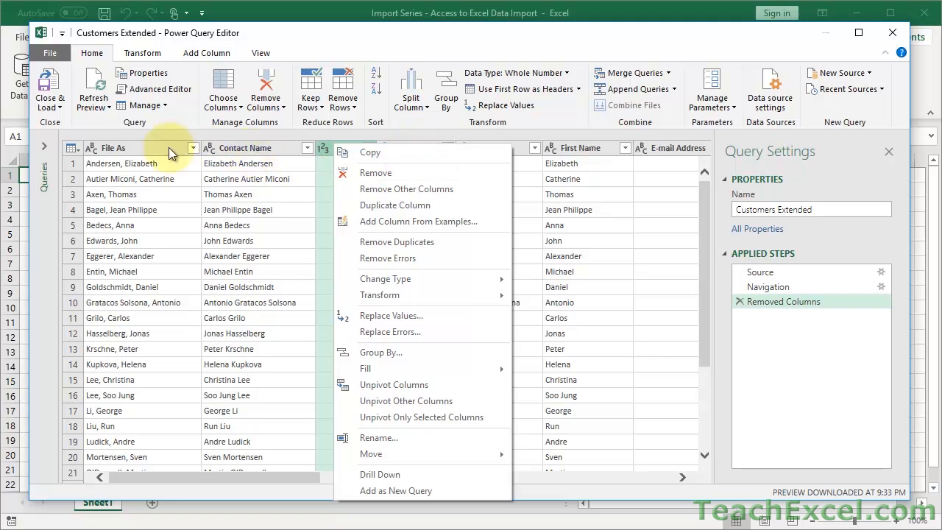
right_click(132, 151)
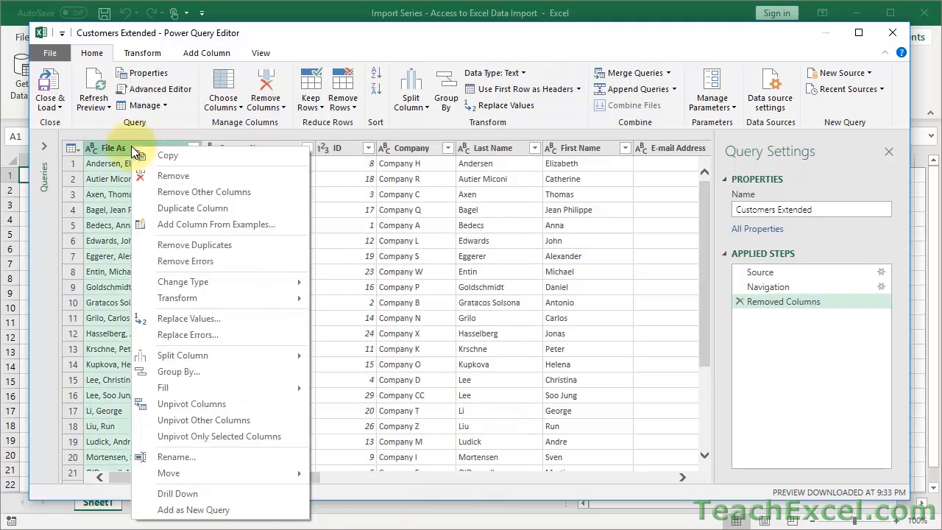
click(158, 175)
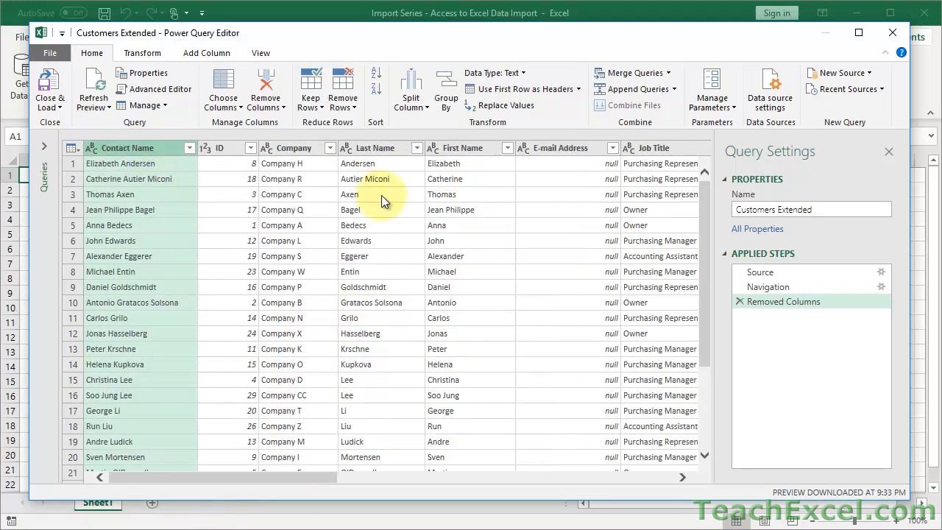
Rename the query to 'Customers Extended - Edited V1' and expand the Queries pane.
click(141, 53)
click(206, 56)
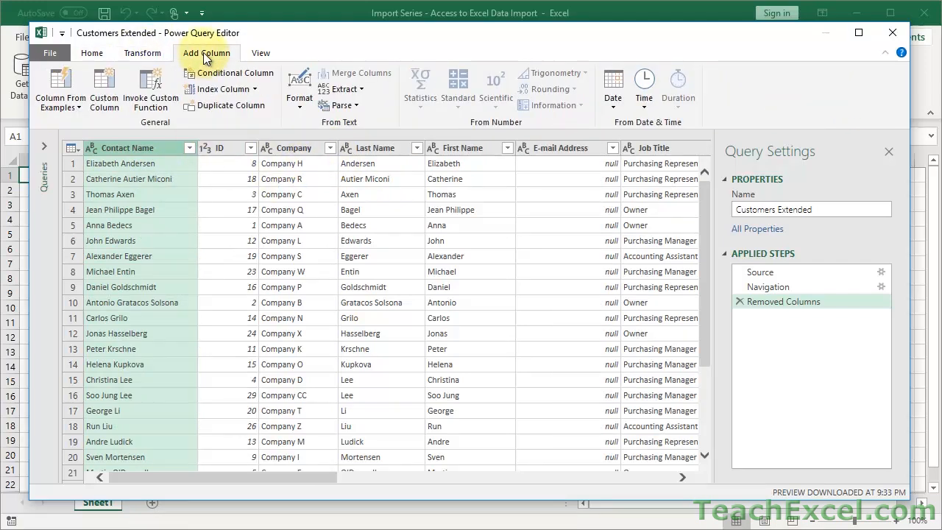
click(94, 54)
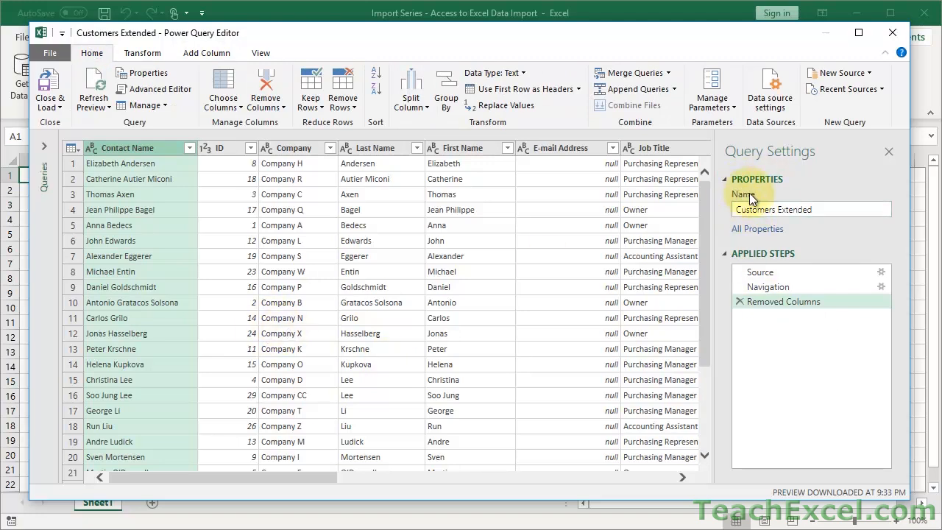
click(848, 209)
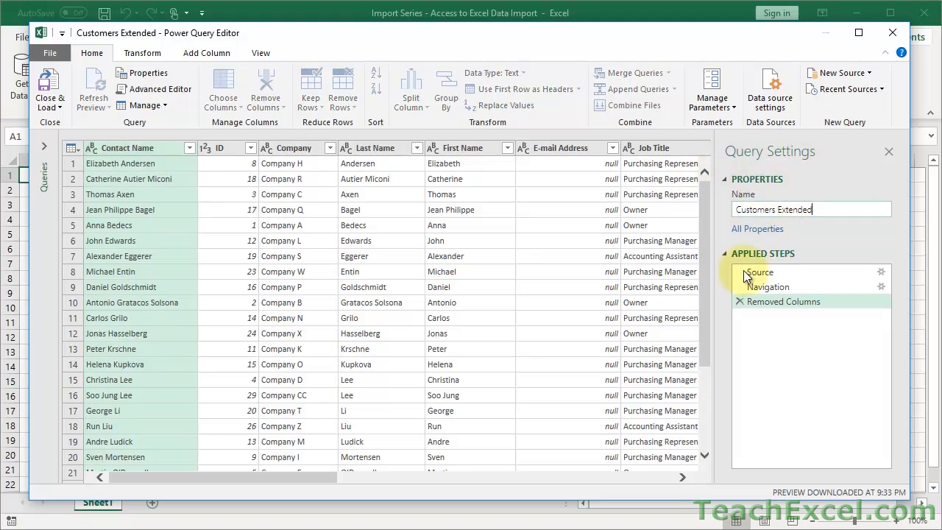
text(- Edited V1)
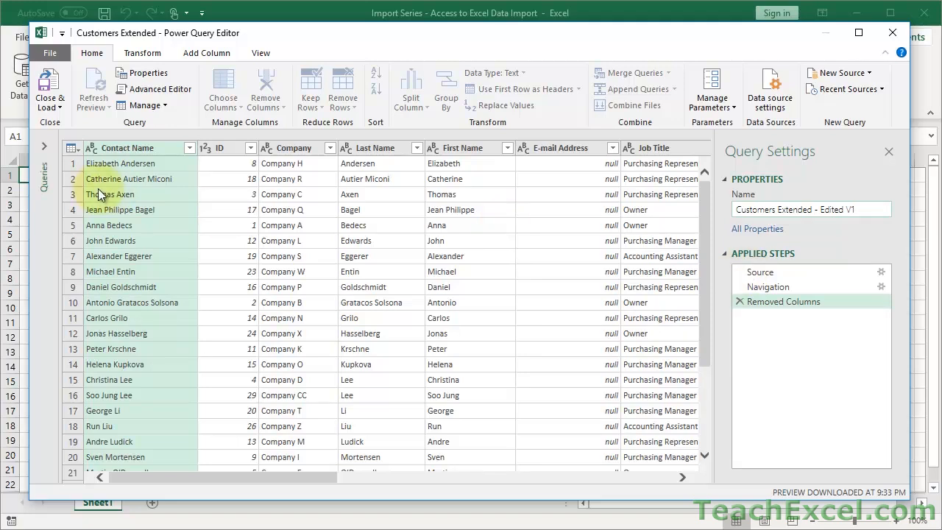
key(Return)
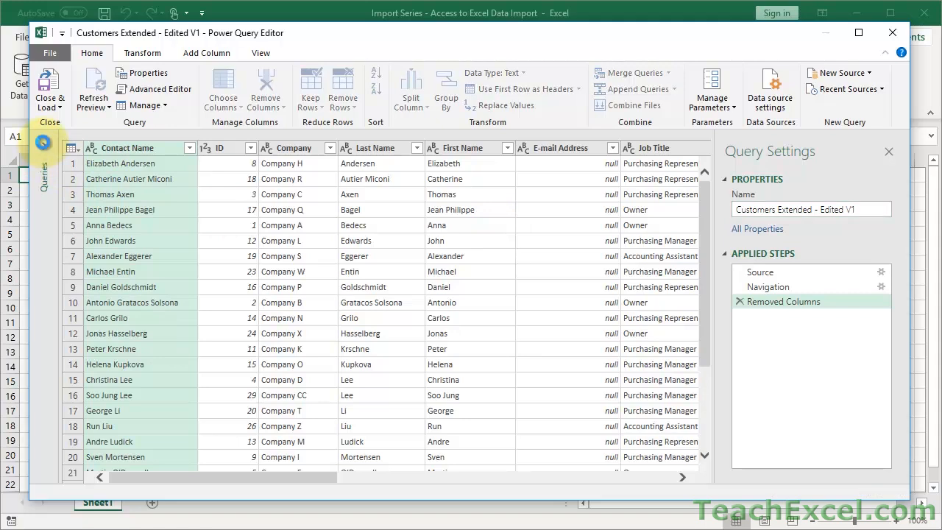
click(44, 148)
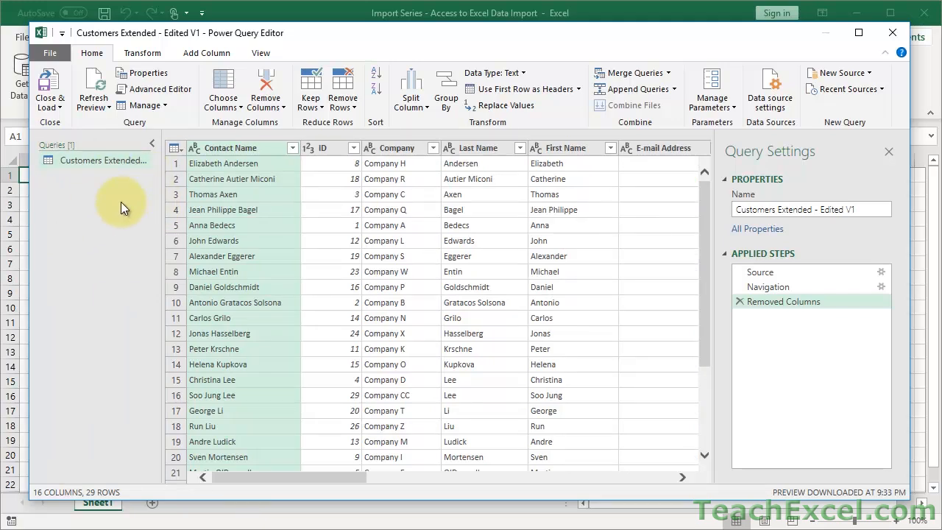
Close & Load the query into a 29-row Sheet2 table, select cell A2, then switch to Access.
click(53, 87)
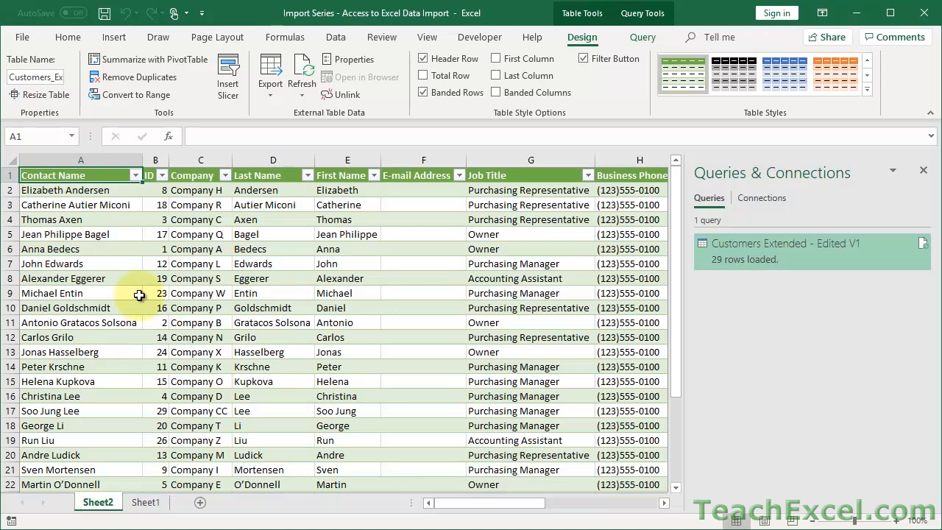
click(124, 192)
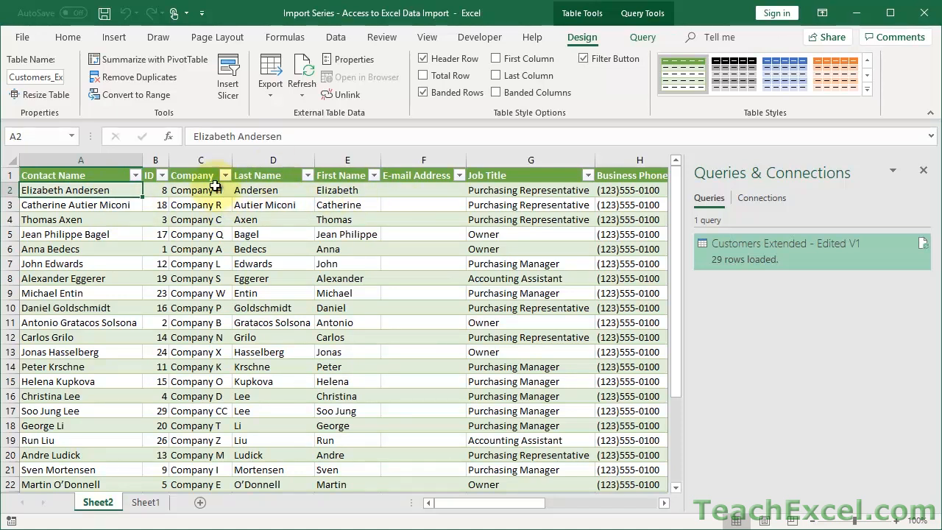
click(269, 529)
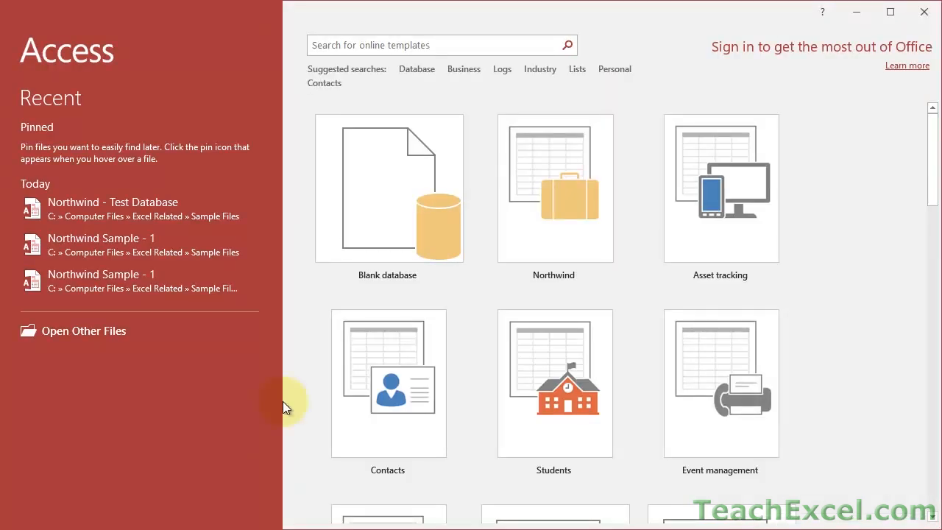
Open the Northwind - Test Database, log in, and open the Customers table.
click(142, 210)
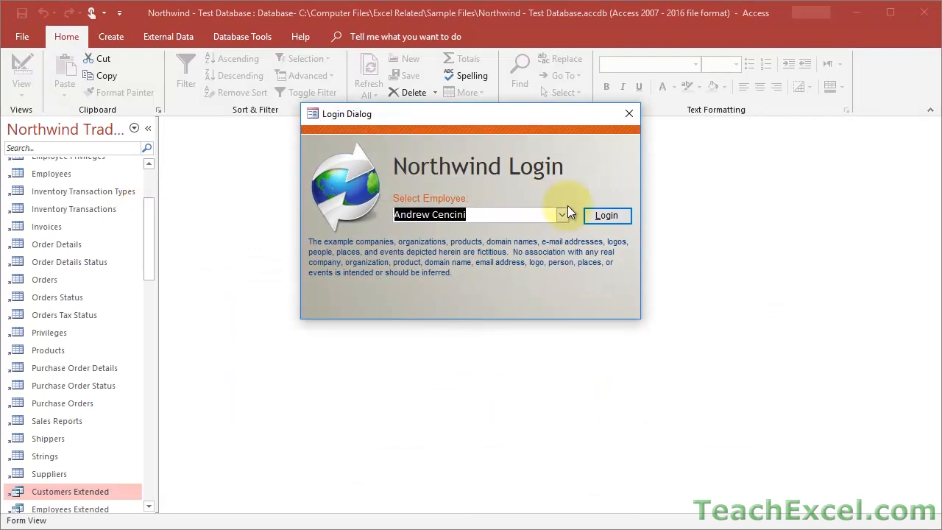
click(615, 218)
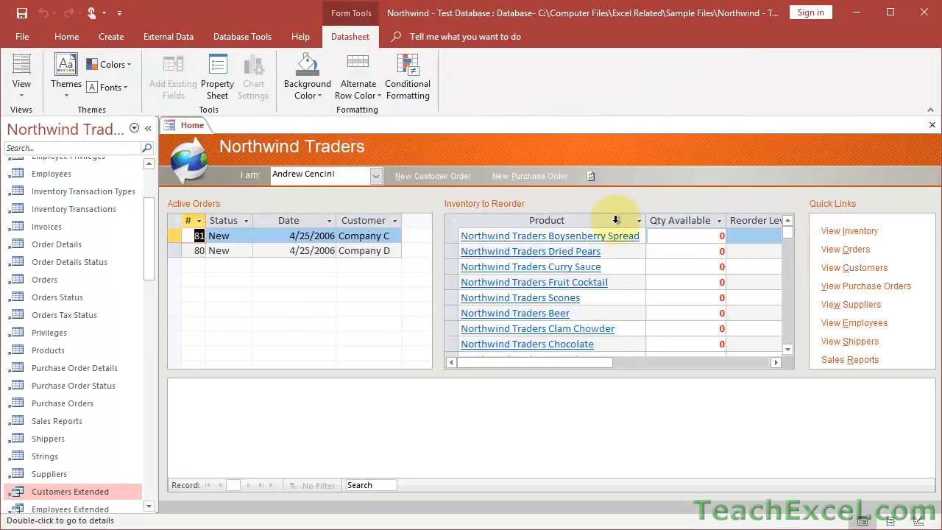
drag(146, 259, 143, 234)
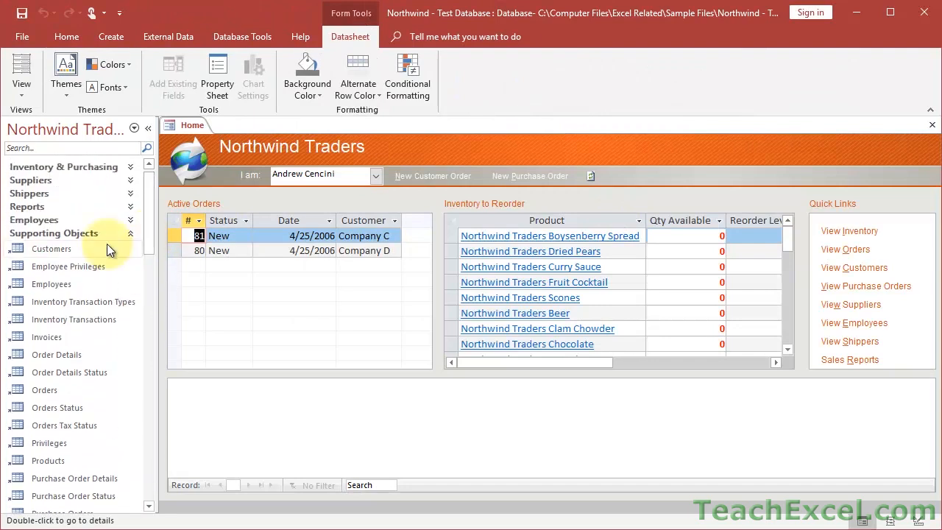
double_click(52, 247)
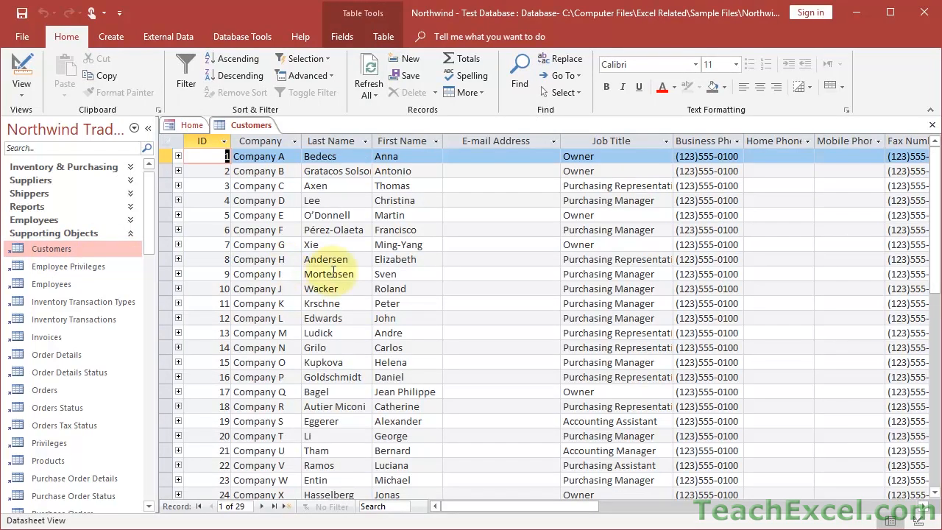
Find the customer by first name, enter a test e-mail for record 8, save, and close Access.
click(397, 508)
text(Elizabeth)
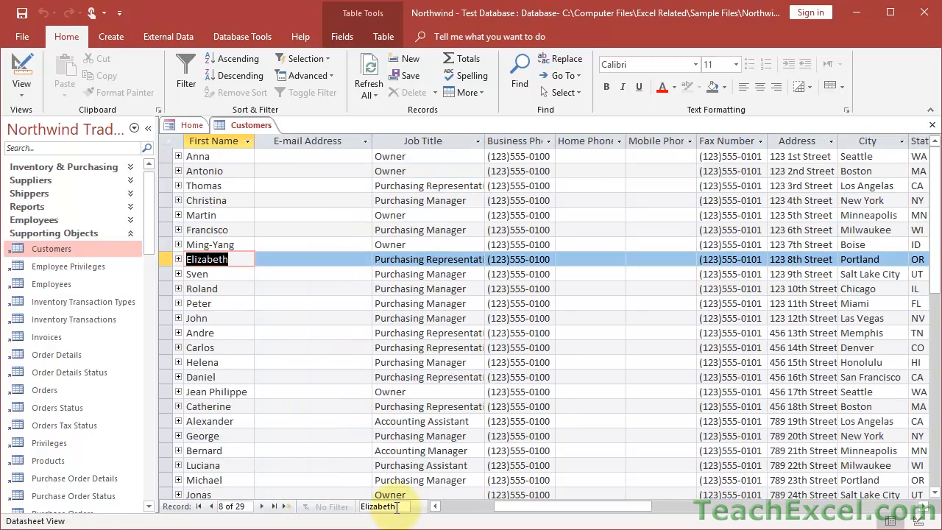
click(319, 265)
key(Return)
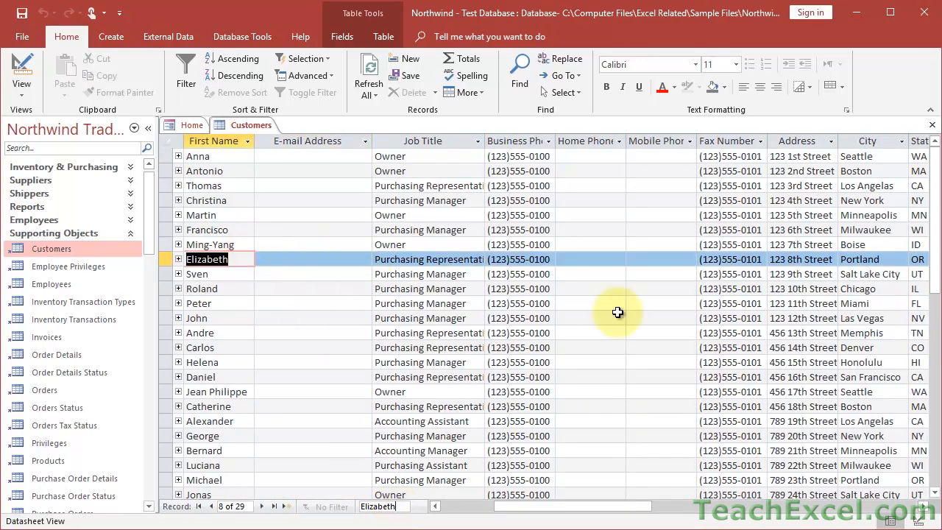
drag(585, 506, 492, 513)
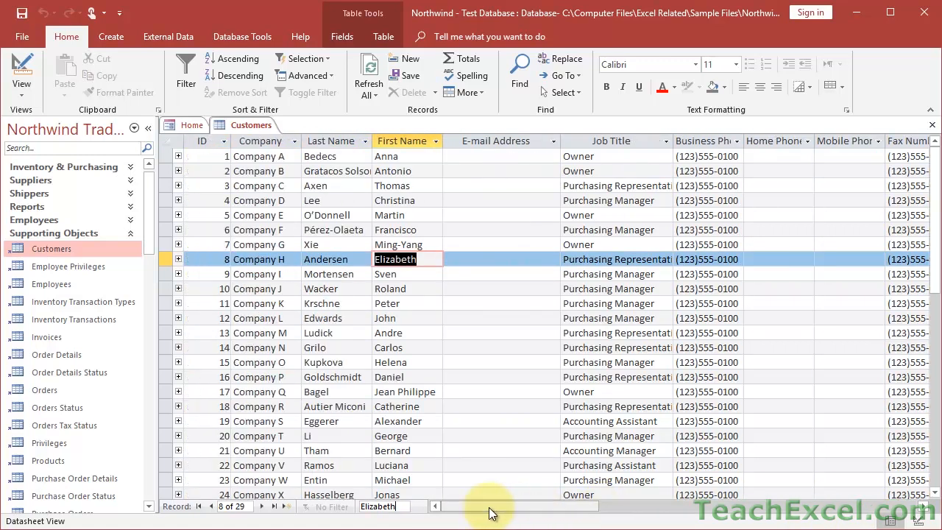
click(492, 259)
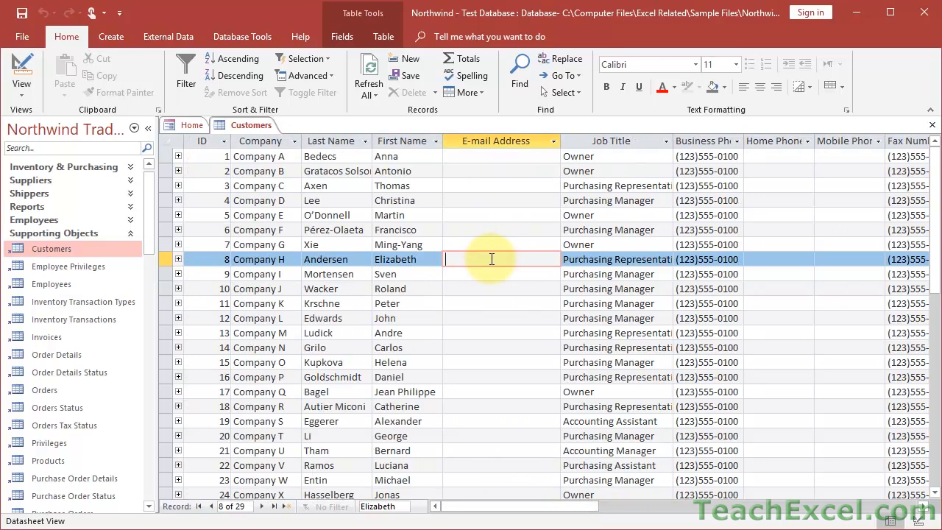
text(test@test.com)
key(Tab)
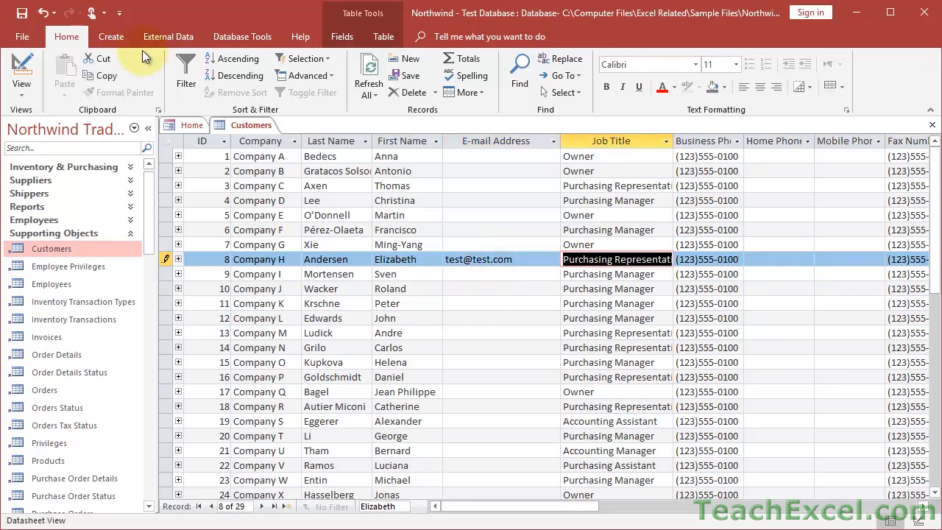
click(22, 17)
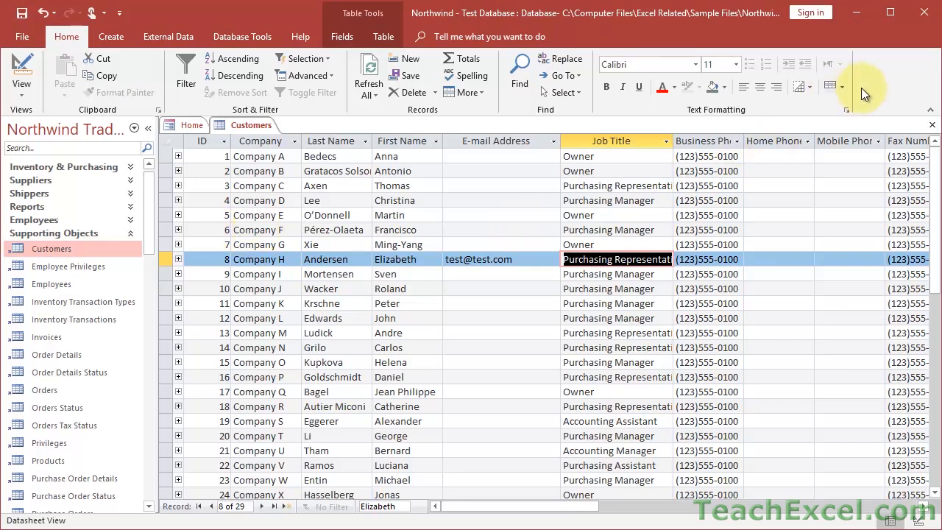
click(922, 16)
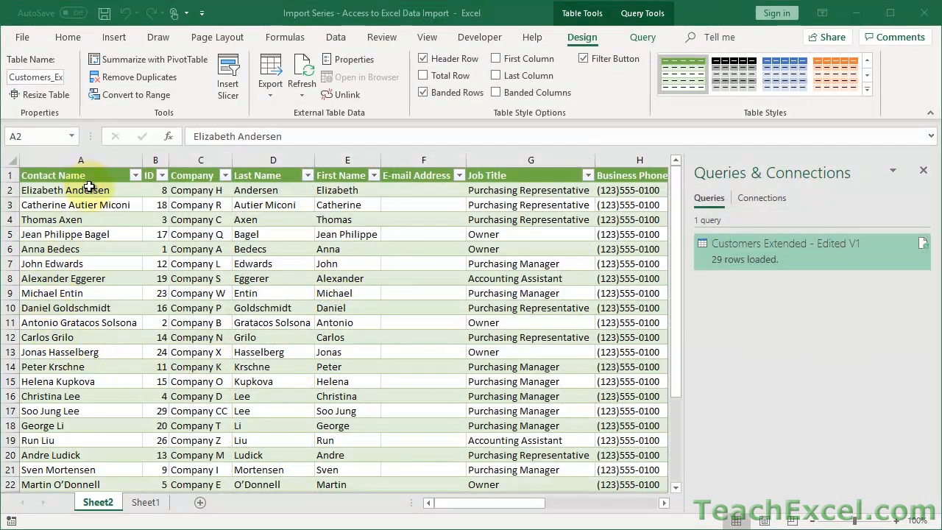
Refresh the table from the Data tab so cell F2 shows Company H's new e-mail, then return to Access.
click(406, 190)
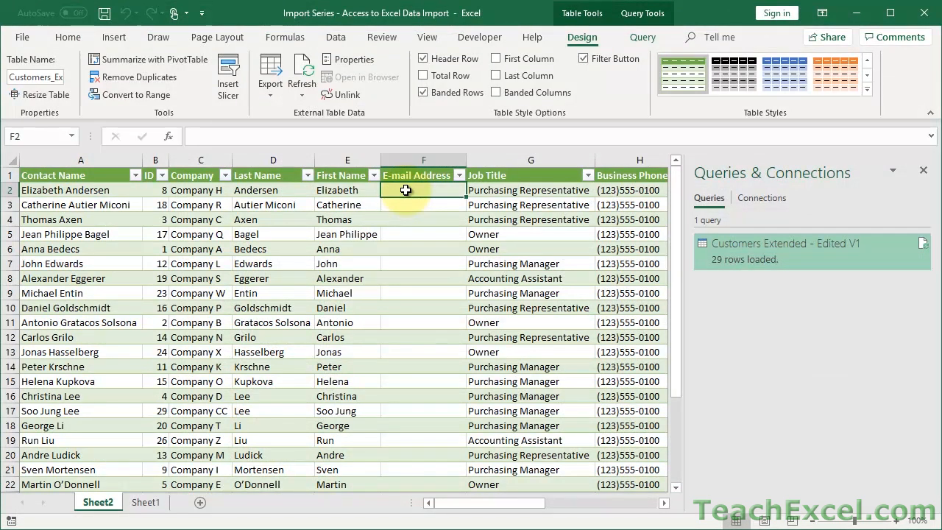
click(336, 37)
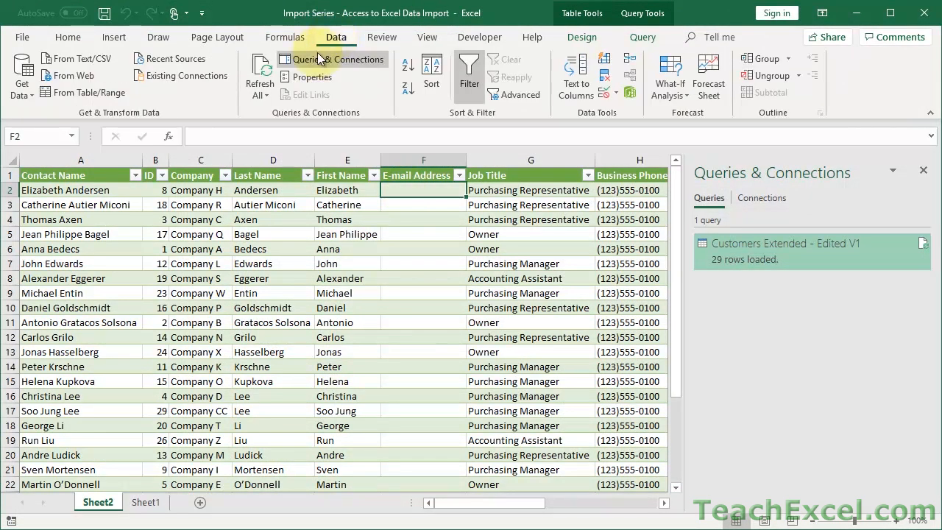
click(262, 94)
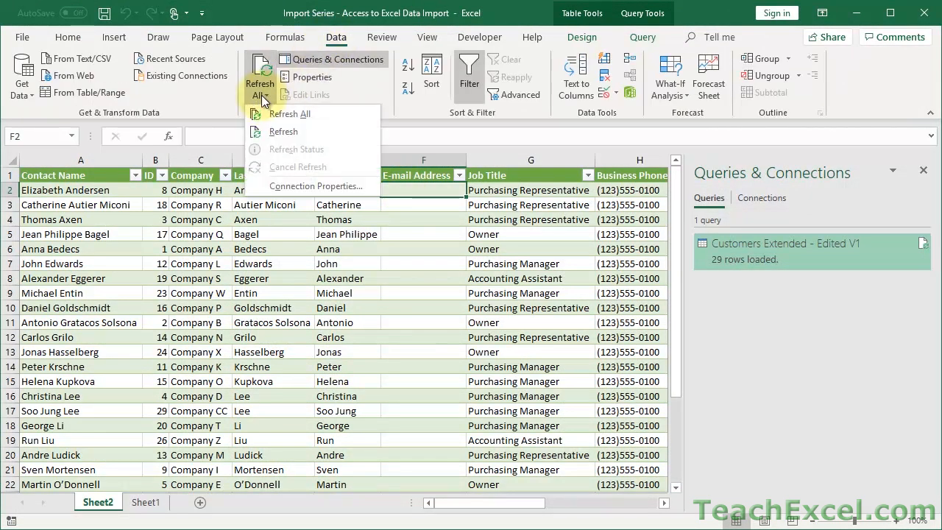
click(279, 134)
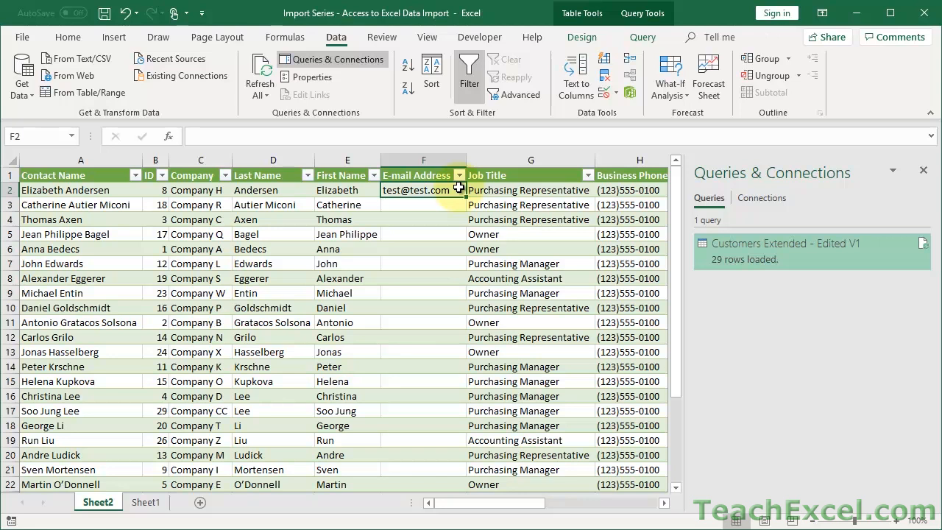
click(274, 526)
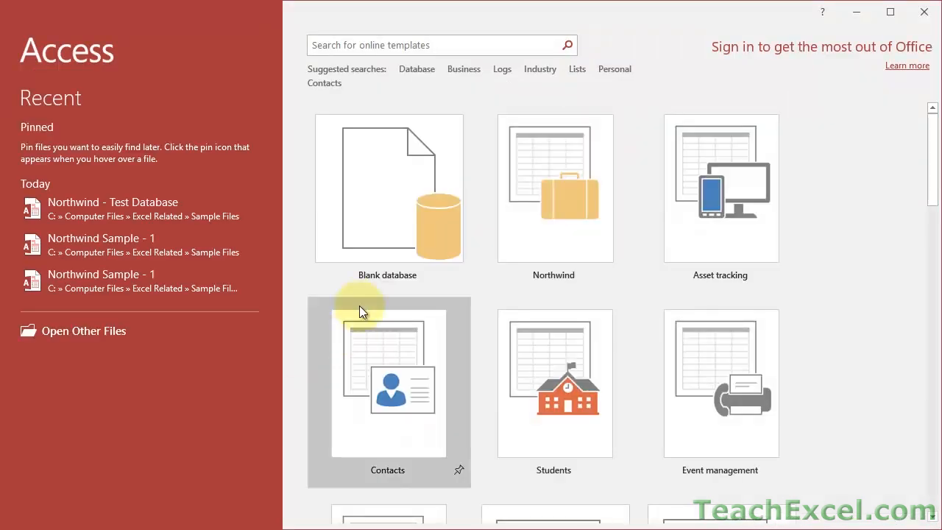
Reopen Northwind - Test Database, log in, open Customers, Order Details Extended and Invoice Data, then minimize Access.
click(135, 208)
click(605, 217)
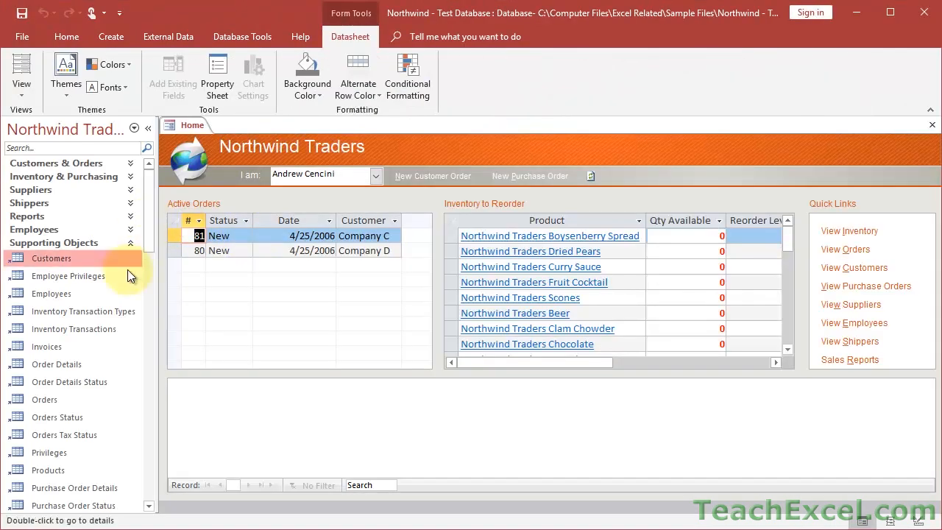
click(56, 257)
double_click(55, 257)
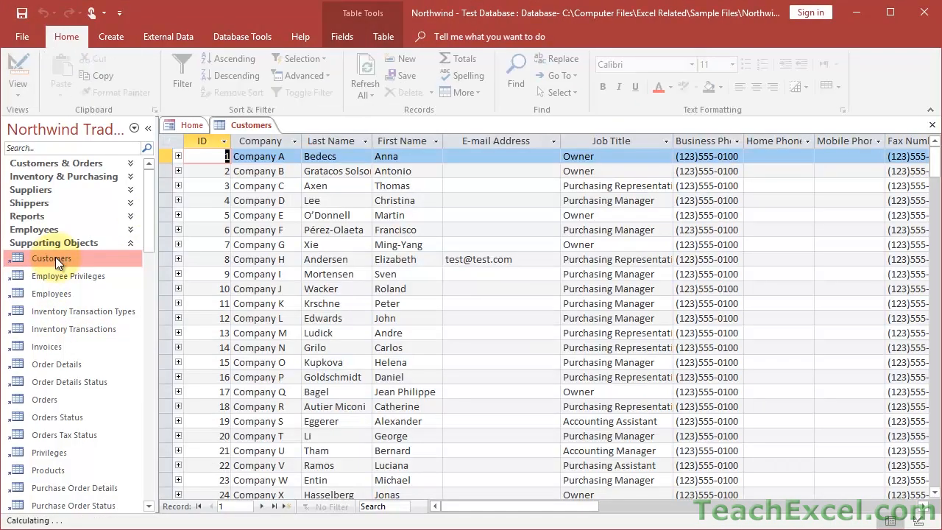
drag(149, 218, 140, 316)
scroll(140, 316, down, 1)
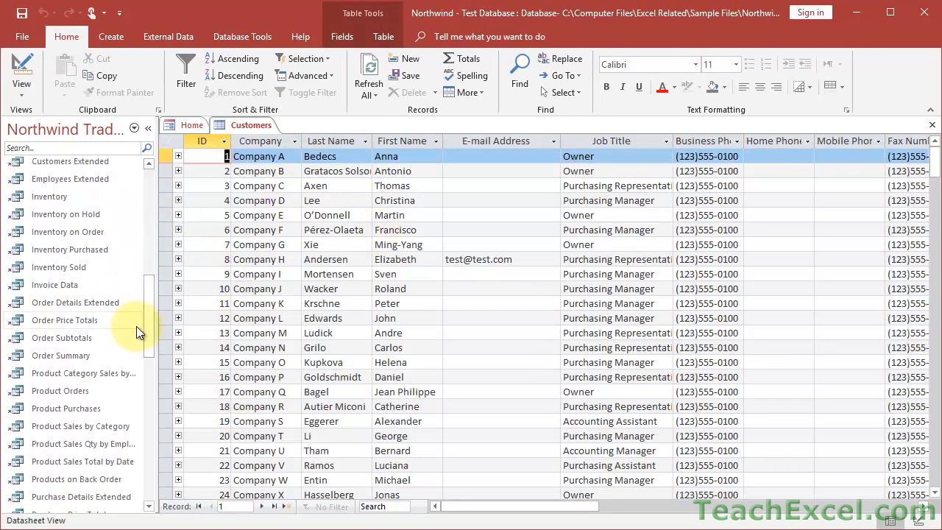
double_click(58, 308)
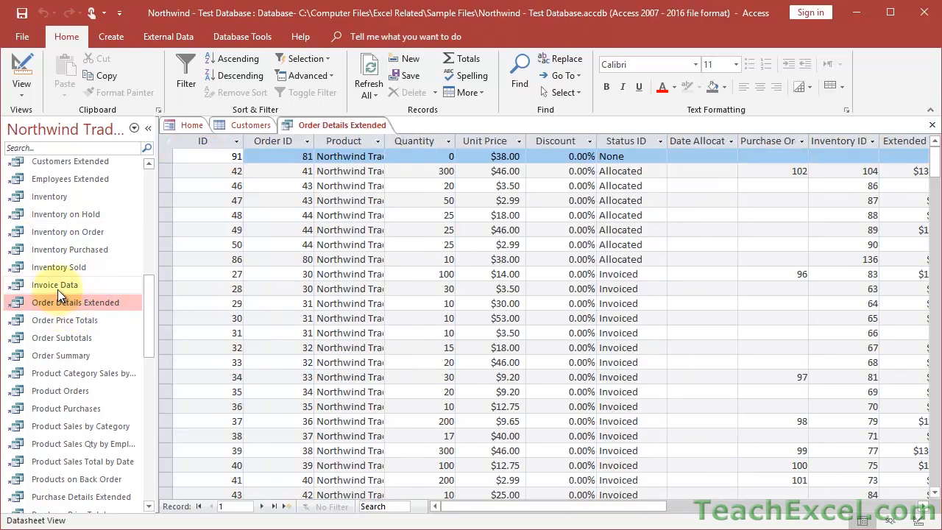
double_click(57, 289)
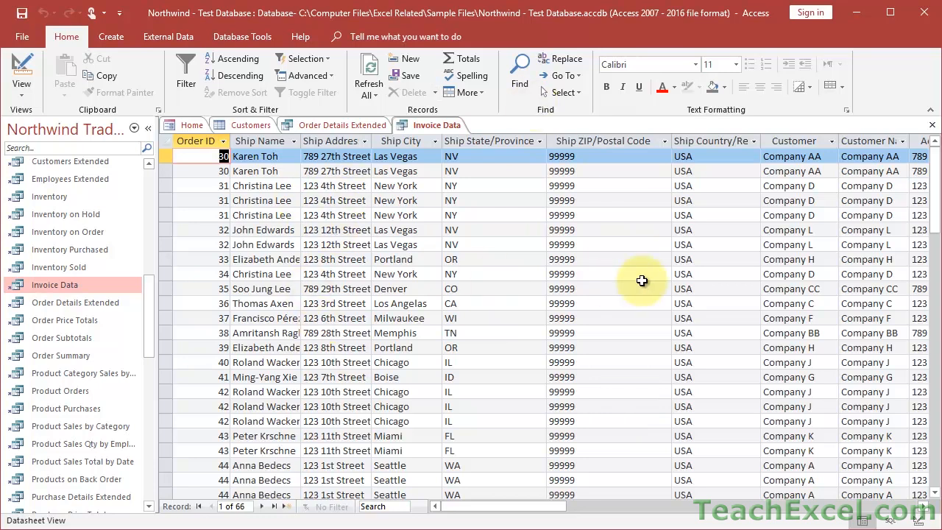
click(856, 13)
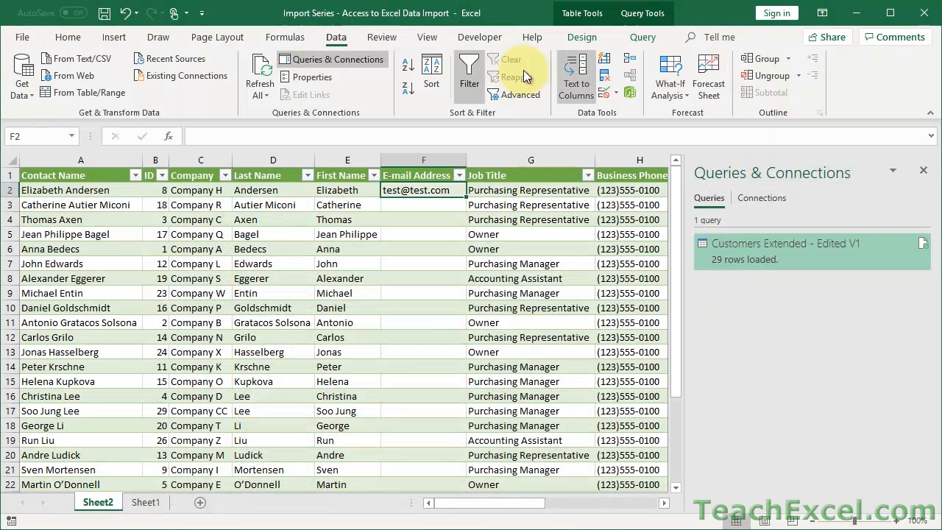